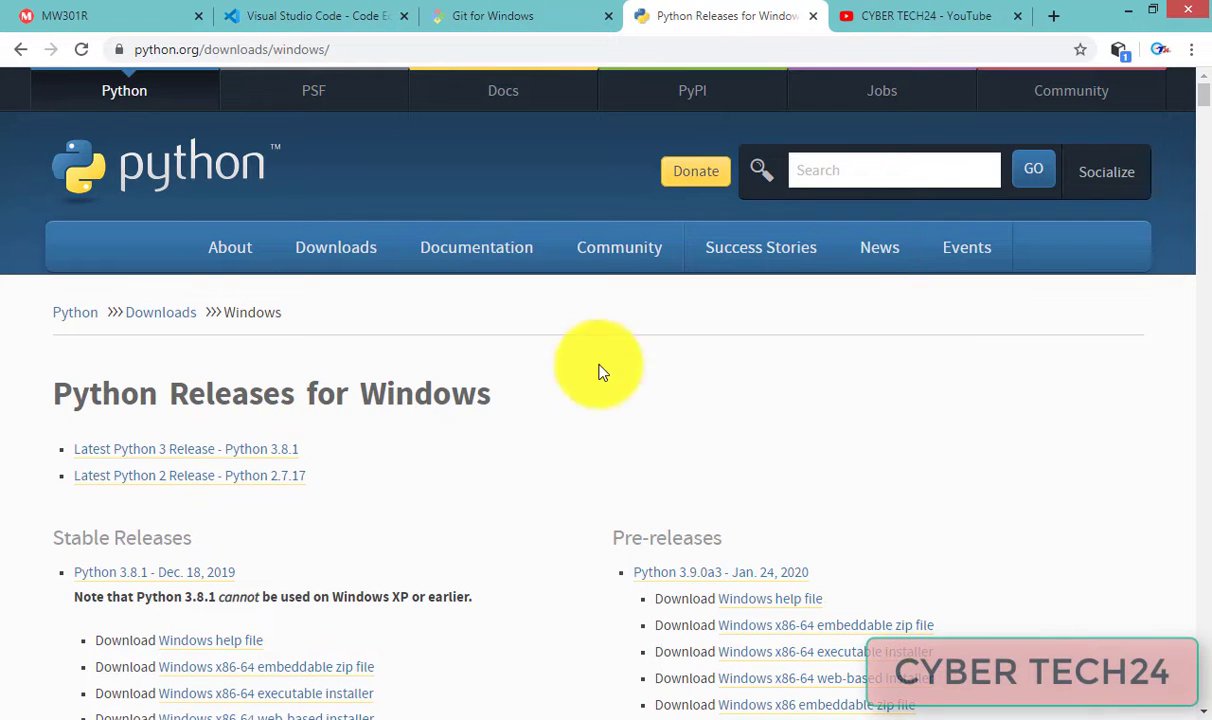
Start downloading the Windows x86-64 executable installer from the Python 3.8.1 release page and cancel the download.
left_click(262, 450)
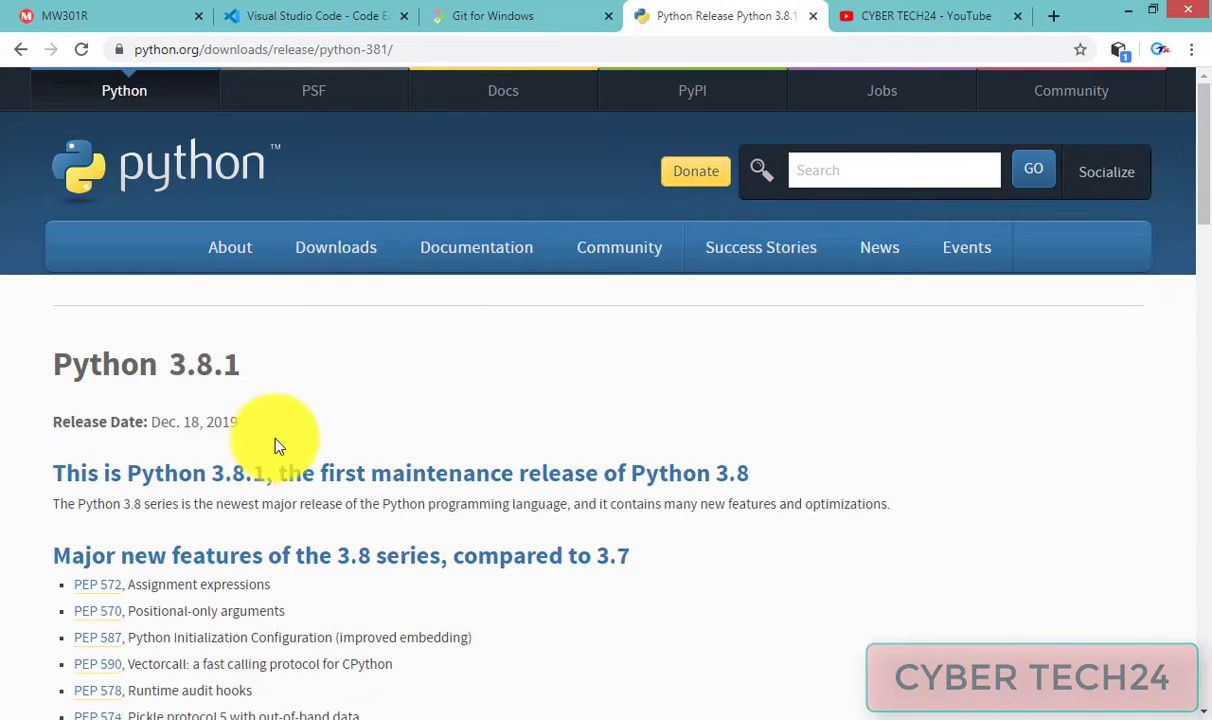
scroll(1198, 298, "down", 5)
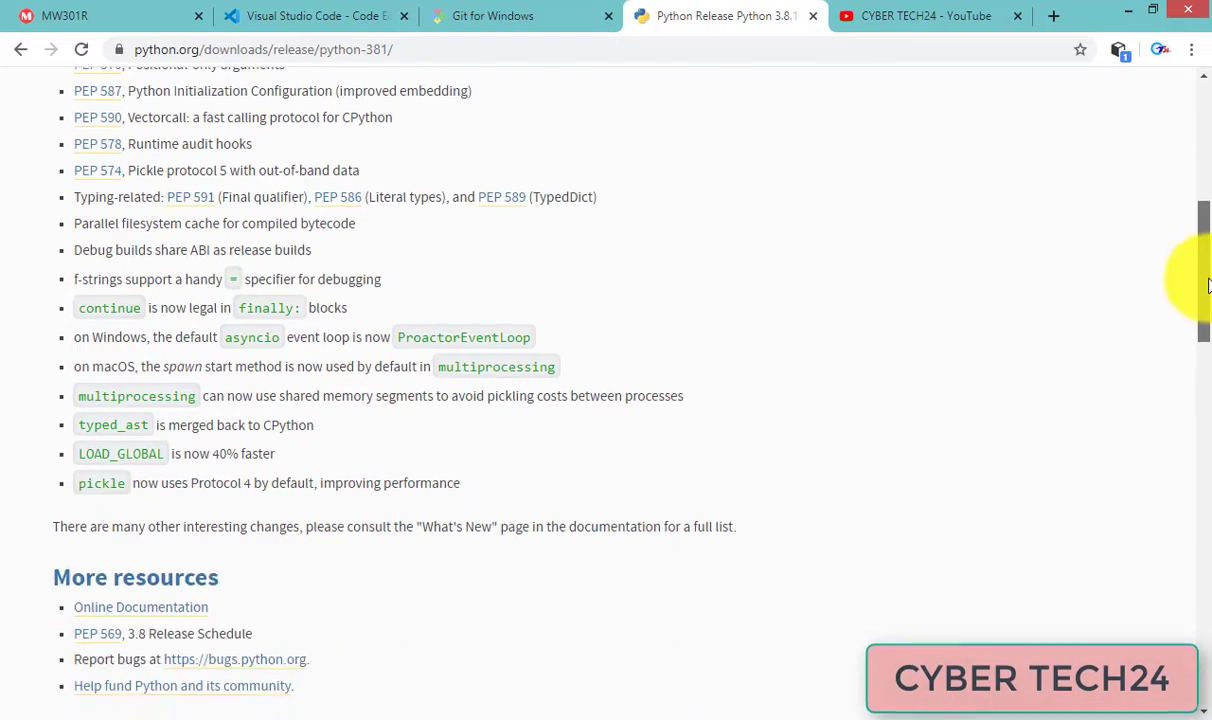
scroll(1207, 285, "down", 4)
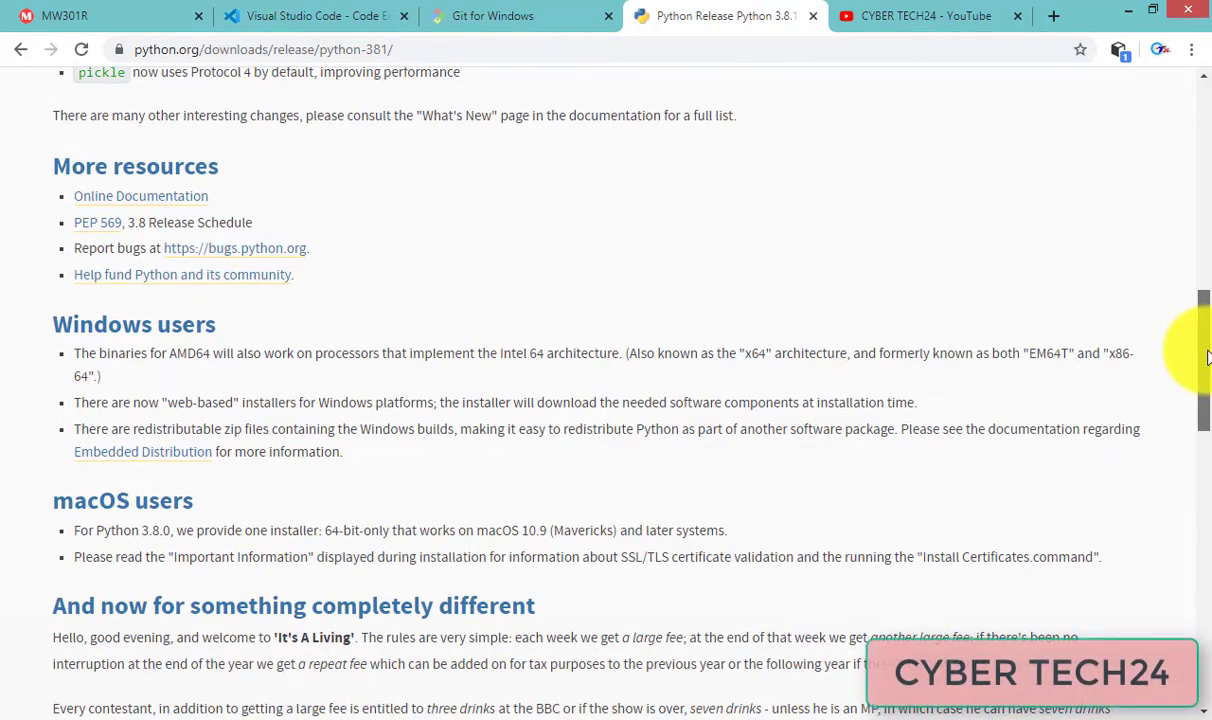
scroll(1205, 365, "down", 1)
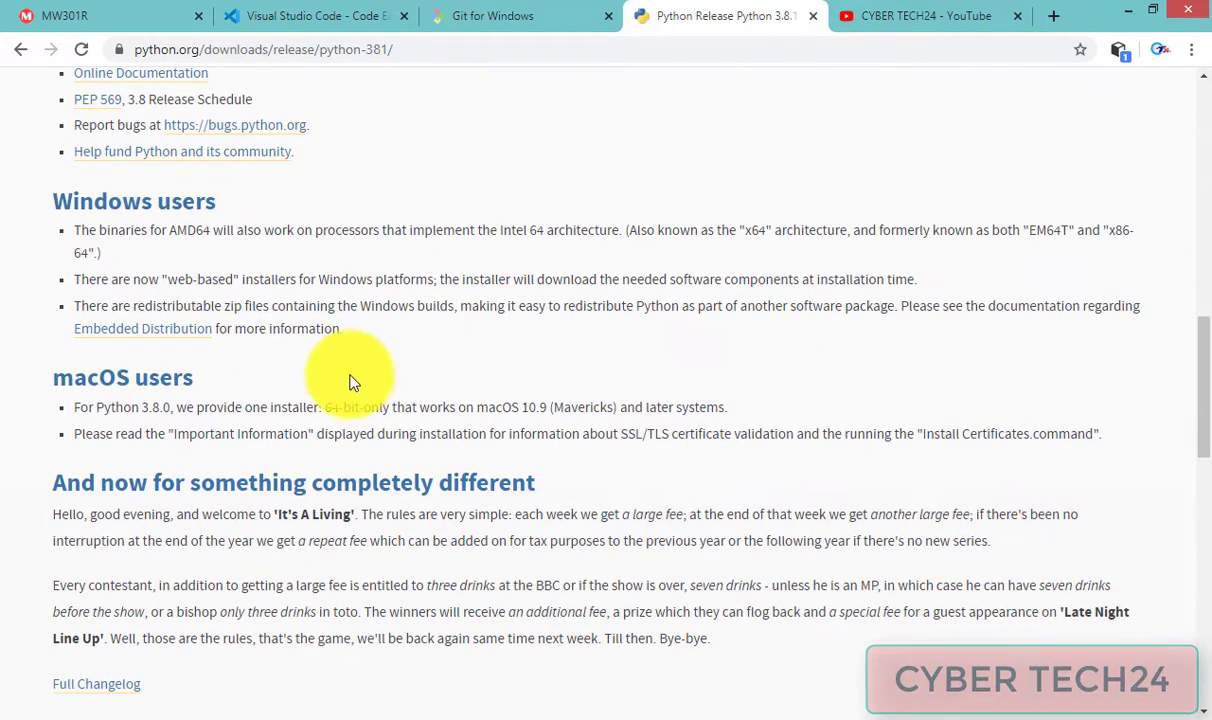
scroll(1192, 360, "down", 6)
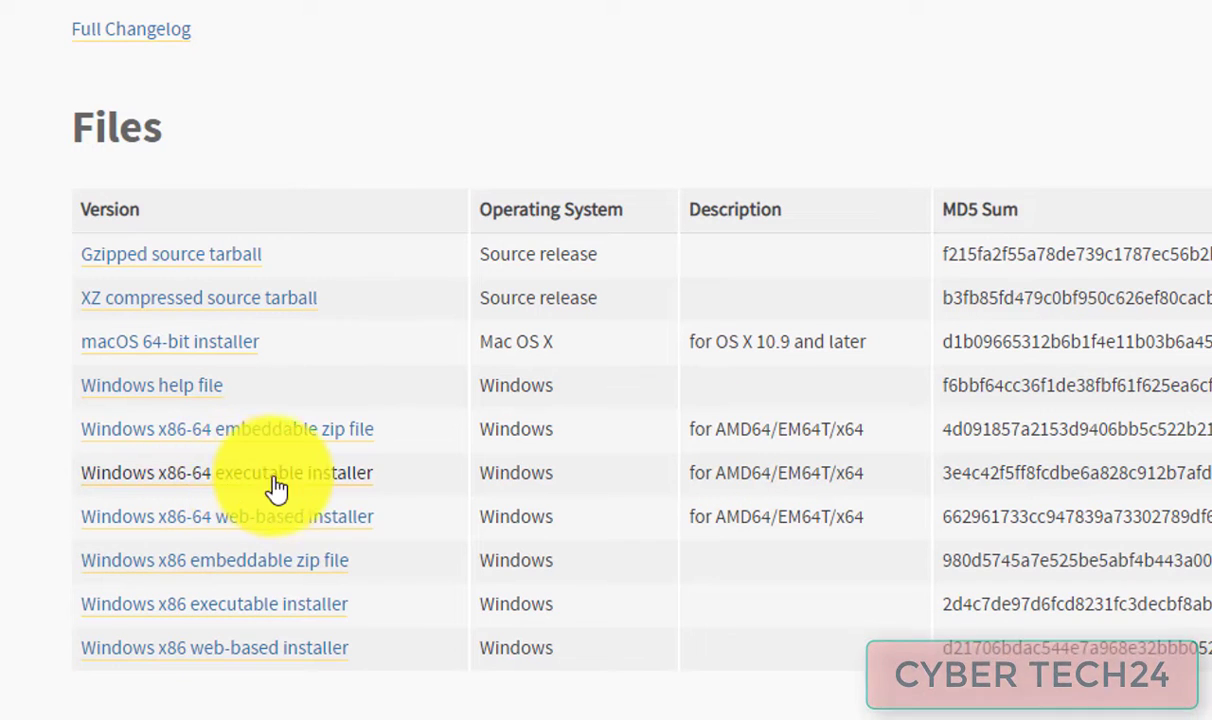
left_click(200, 480)
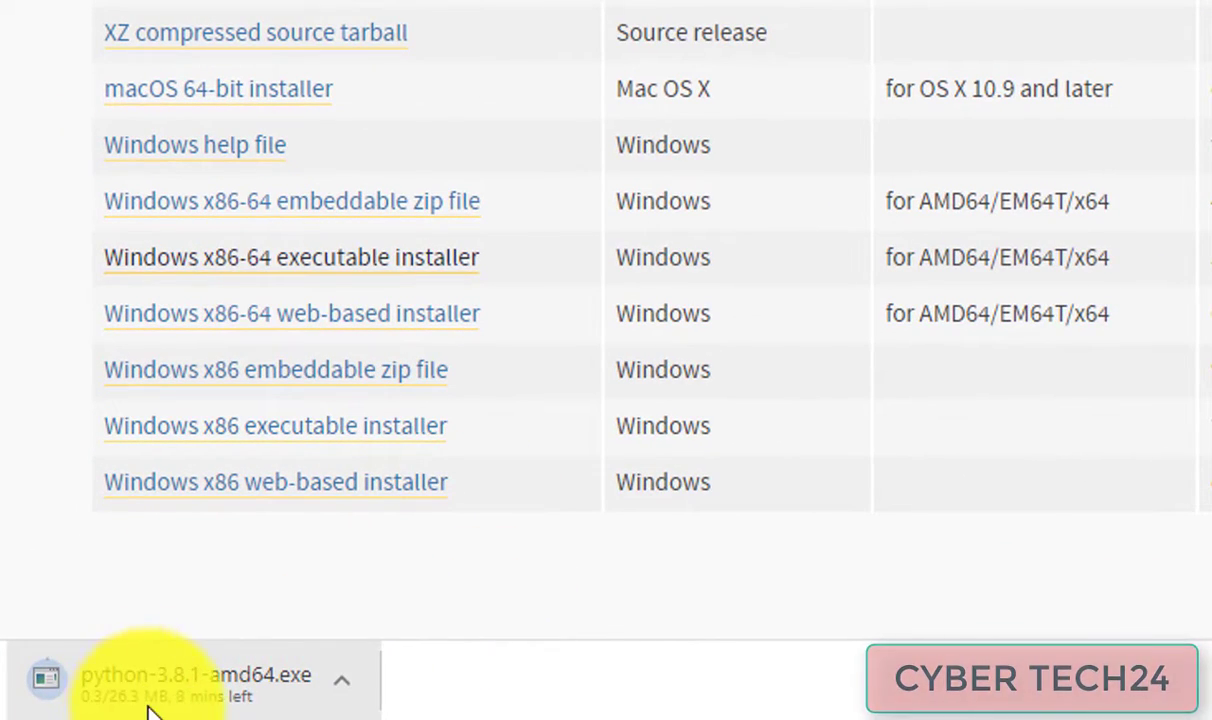
left_click(352, 702)
left_click(436, 641)
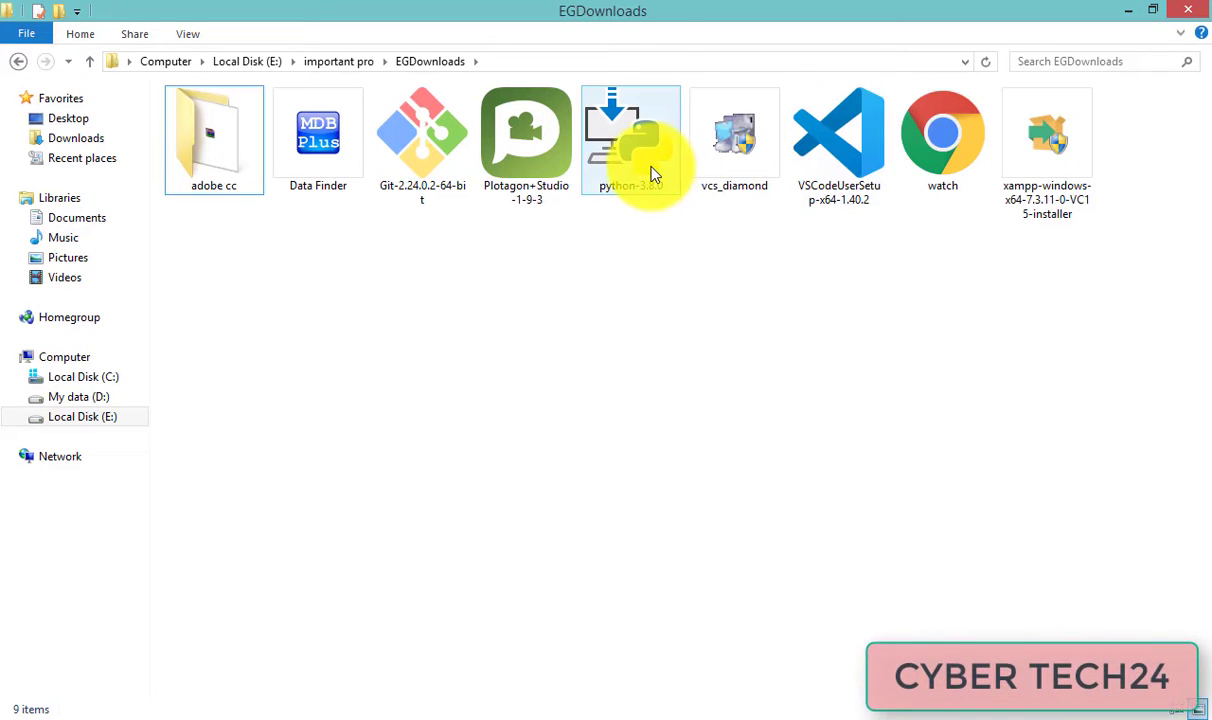
Install Python from the python-3.8.0 installer in the EGDownloads folder with default settings and Add Python 3.8 to PATH enabled.
double_click(645, 166)
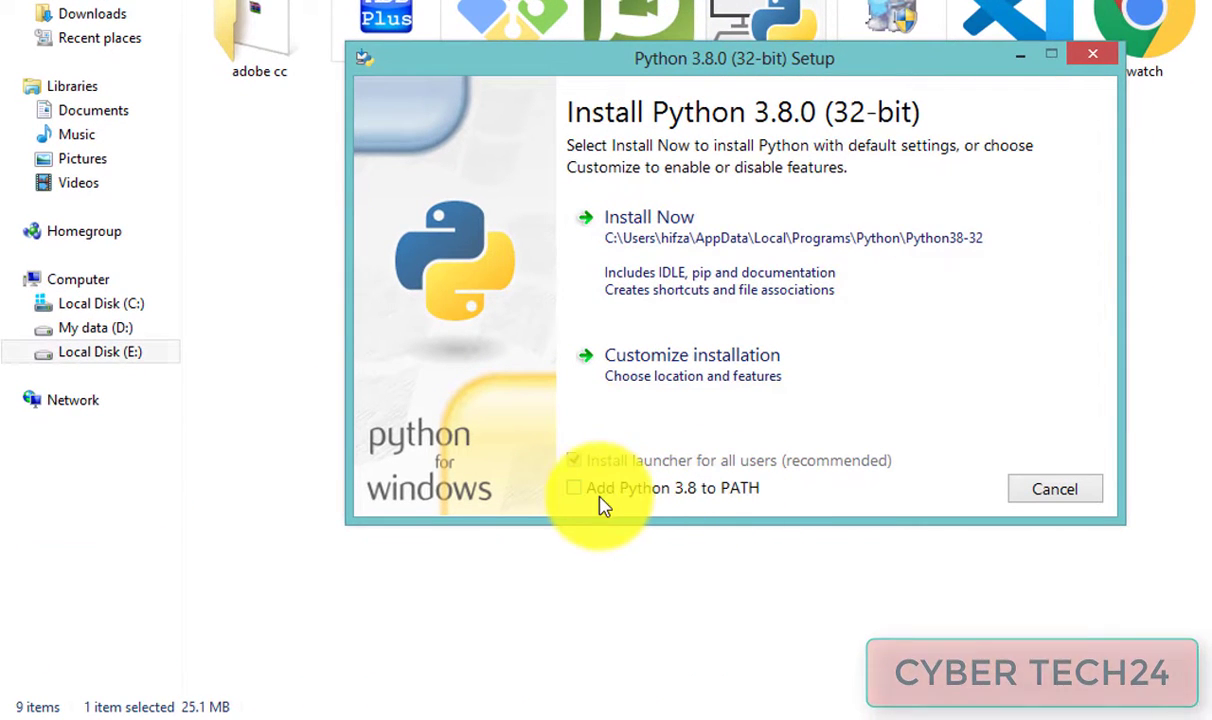
left_click(574, 490)
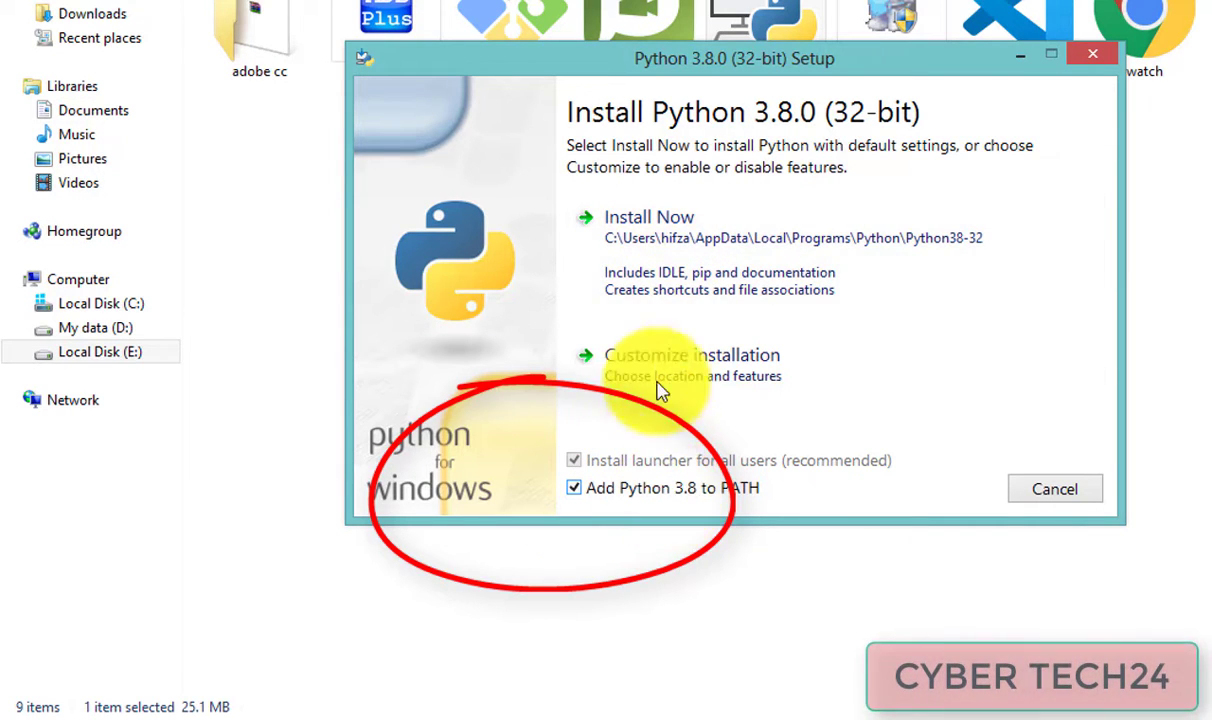
left_click(650, 238)
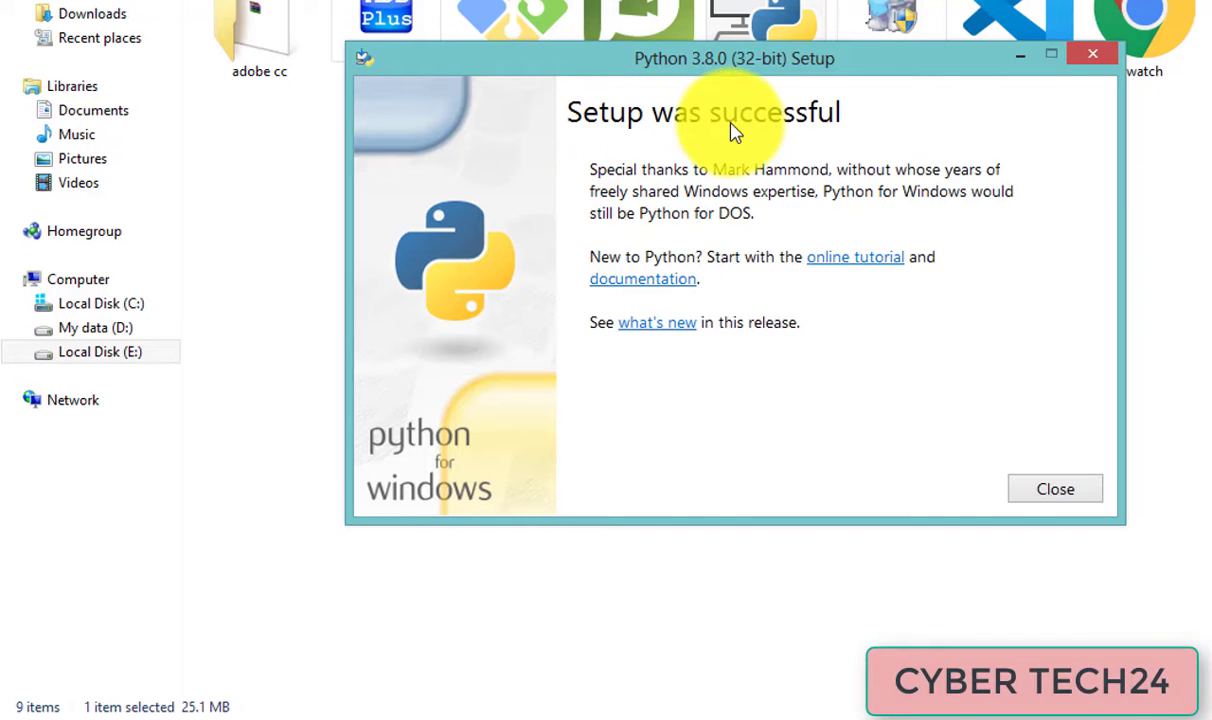
left_click(1040, 500)
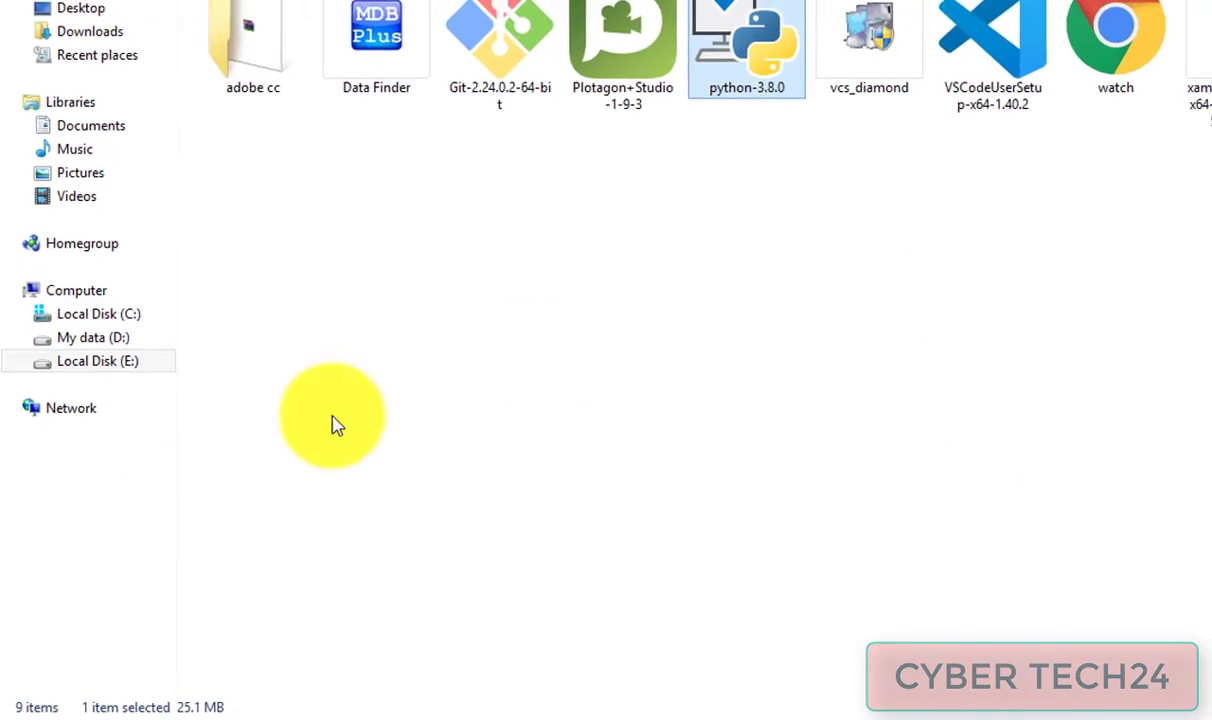
Check the Python installation by running "python" in a Command Prompt window, and close the window.
left_click(10, 712)
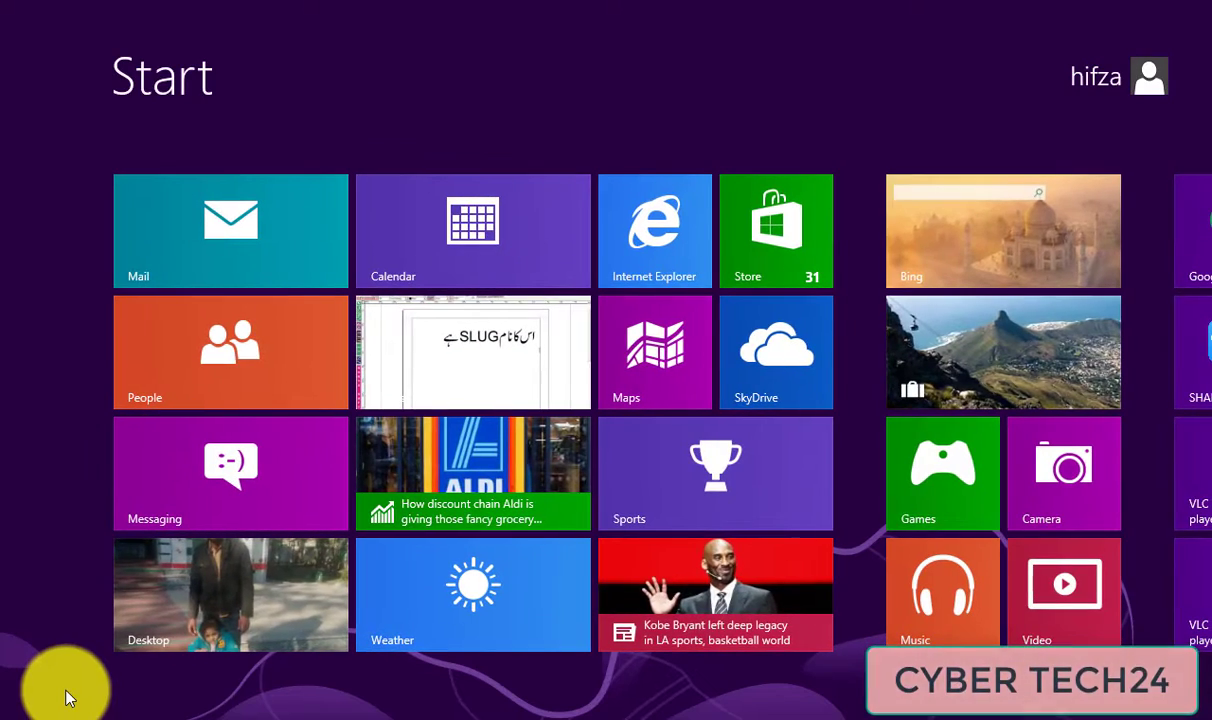
type("cmd")
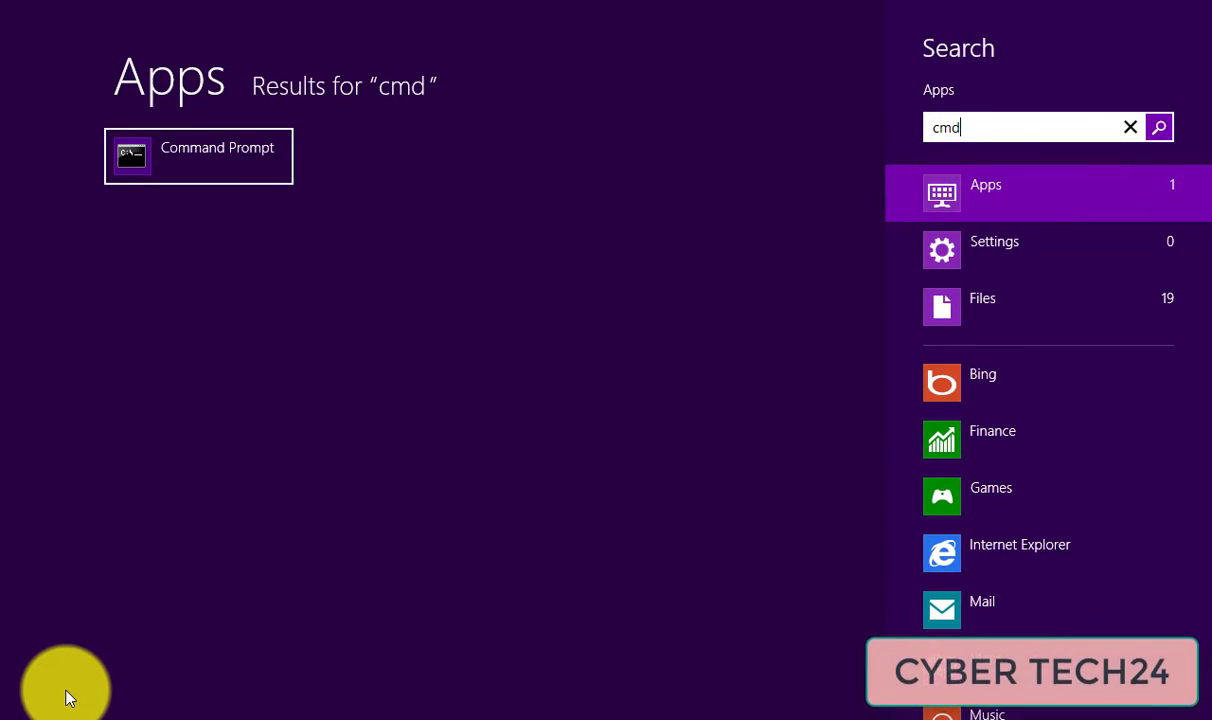
key("Return")
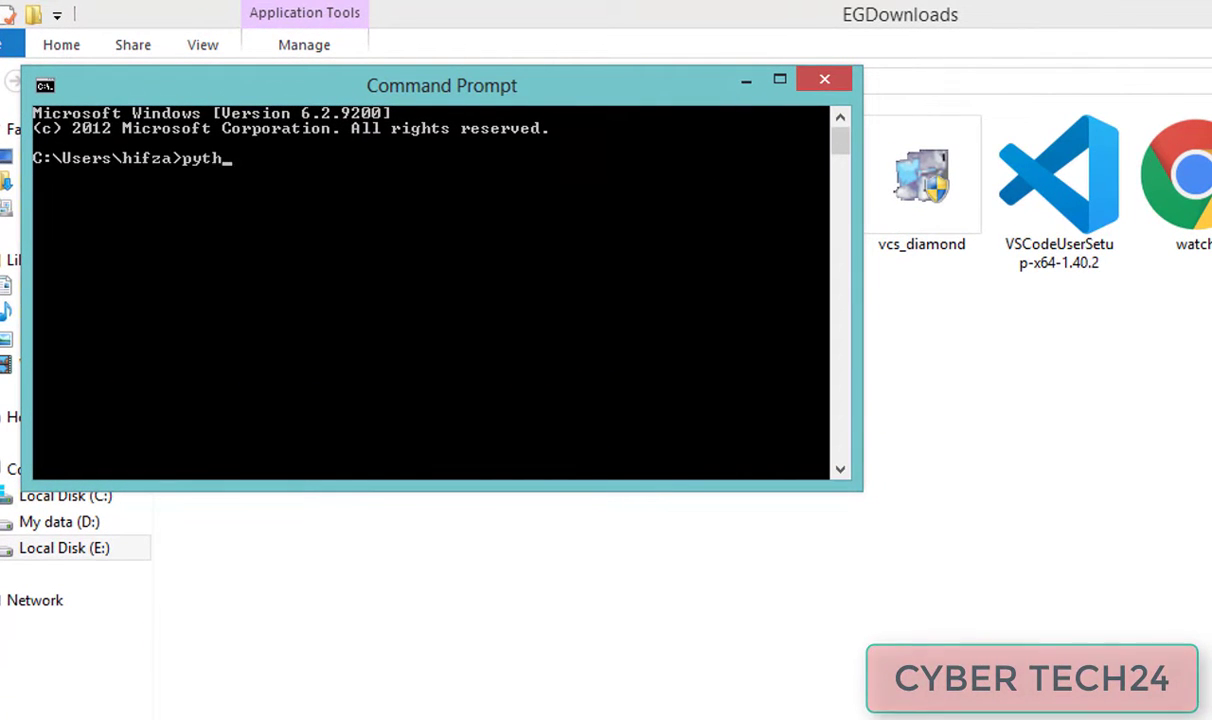
type("python")
key("Return")
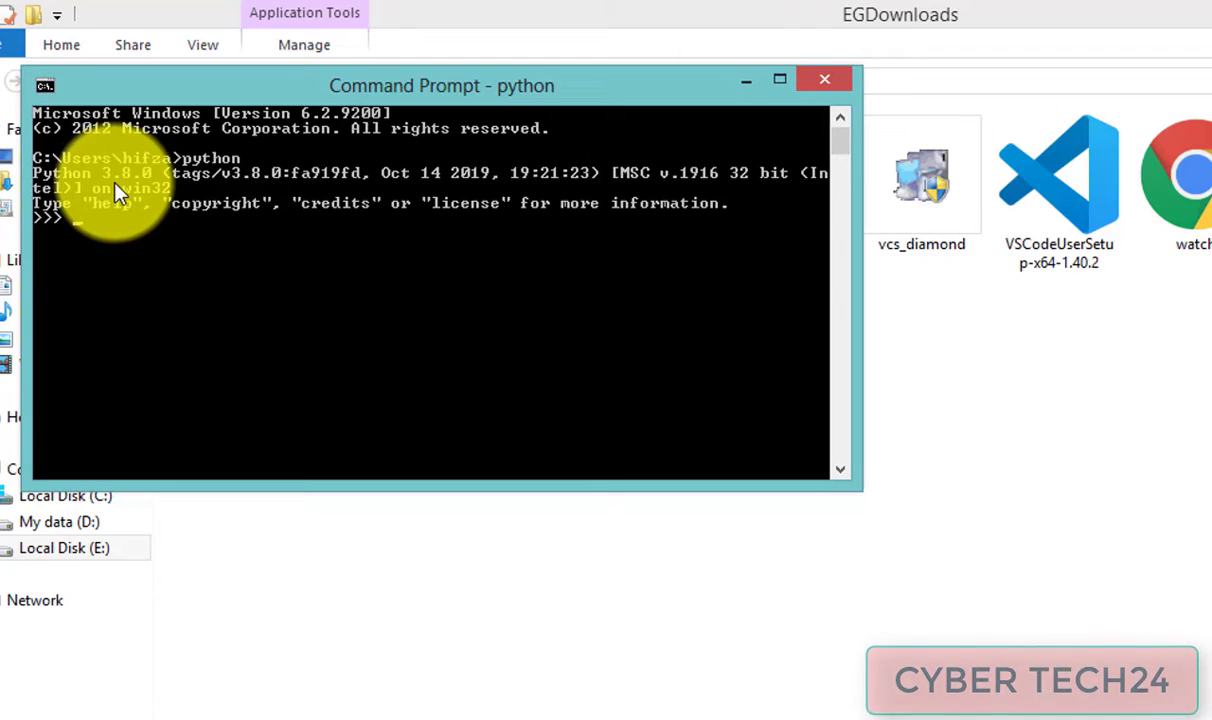
left_click(824, 79)
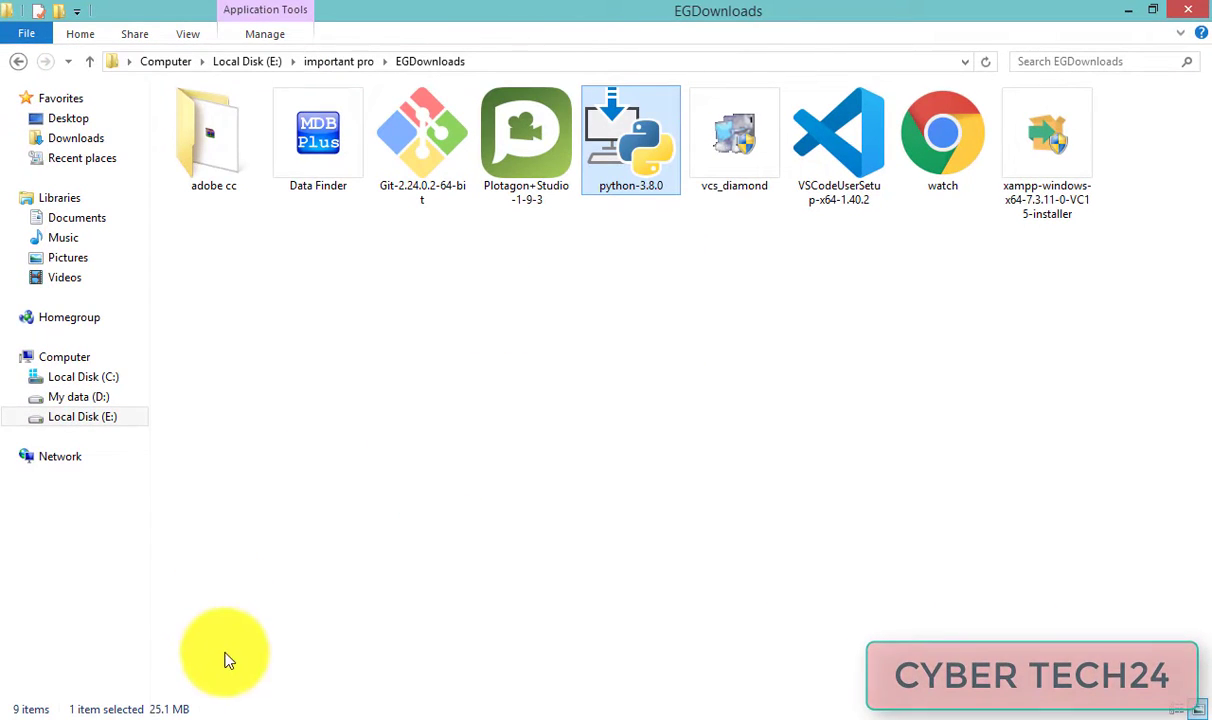
Switch to Chrome, start downloading the stable Windows build of Visual Studio Code, and cancel the download.
left_click(170, 712)
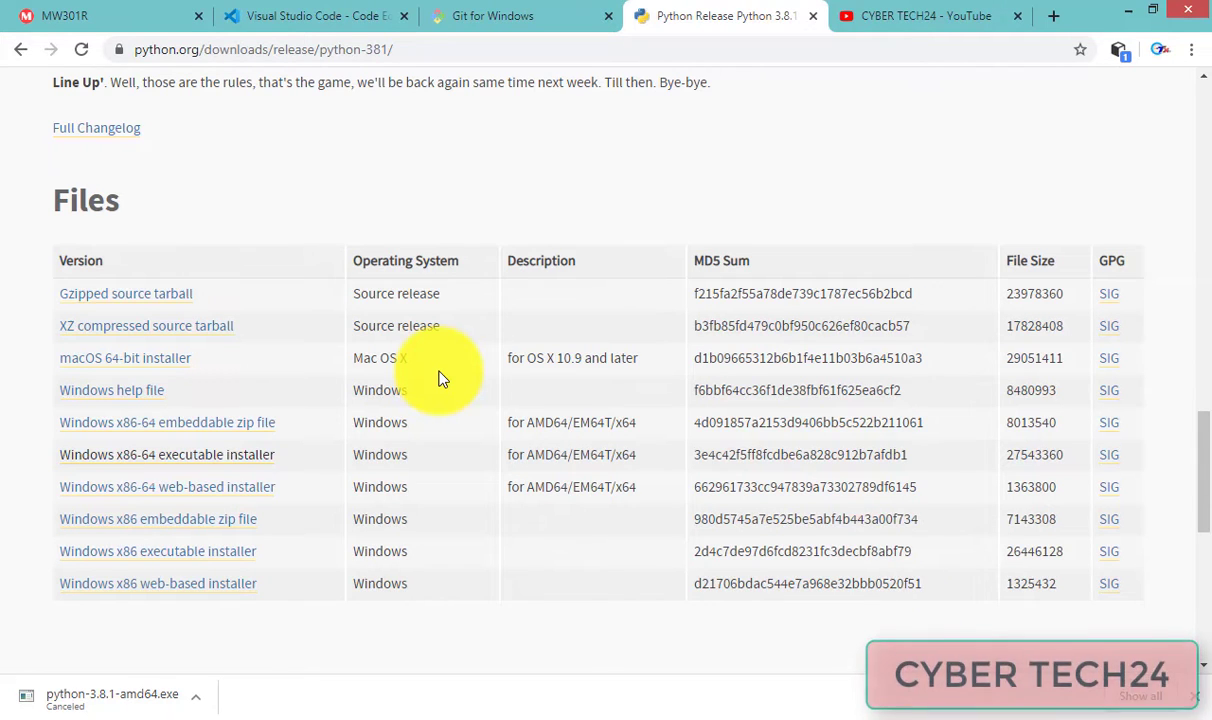
left_click(345, 18)
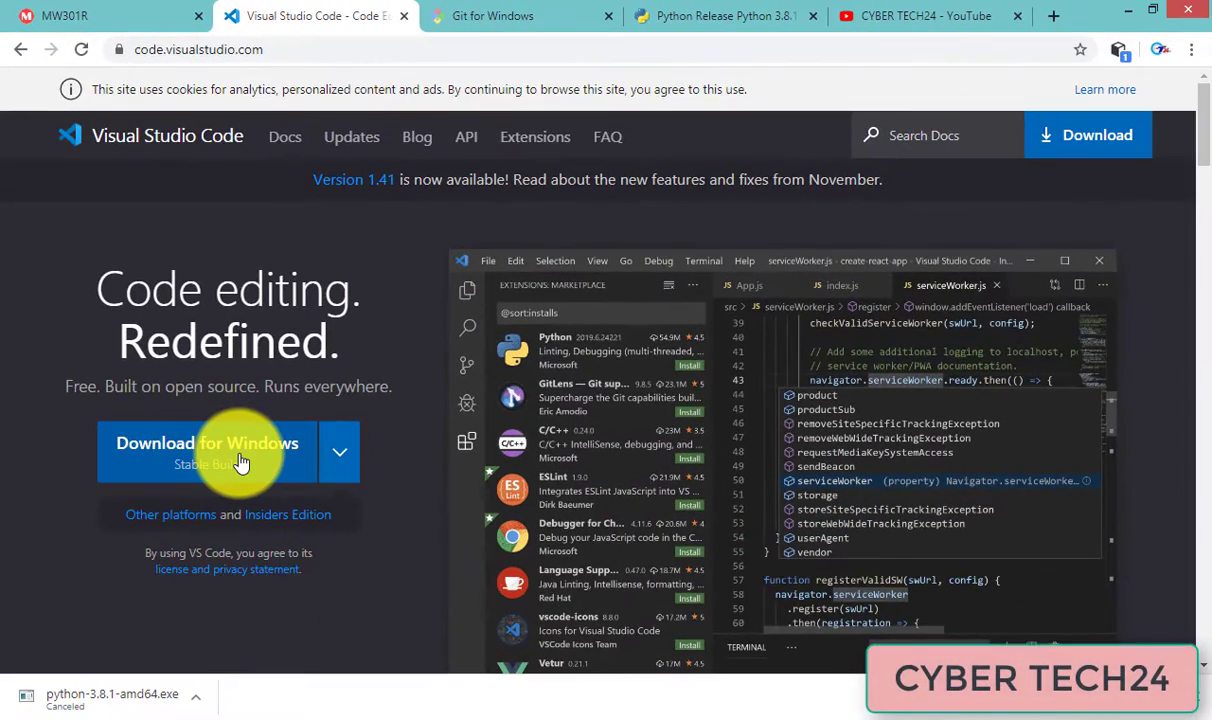
left_click(240, 462)
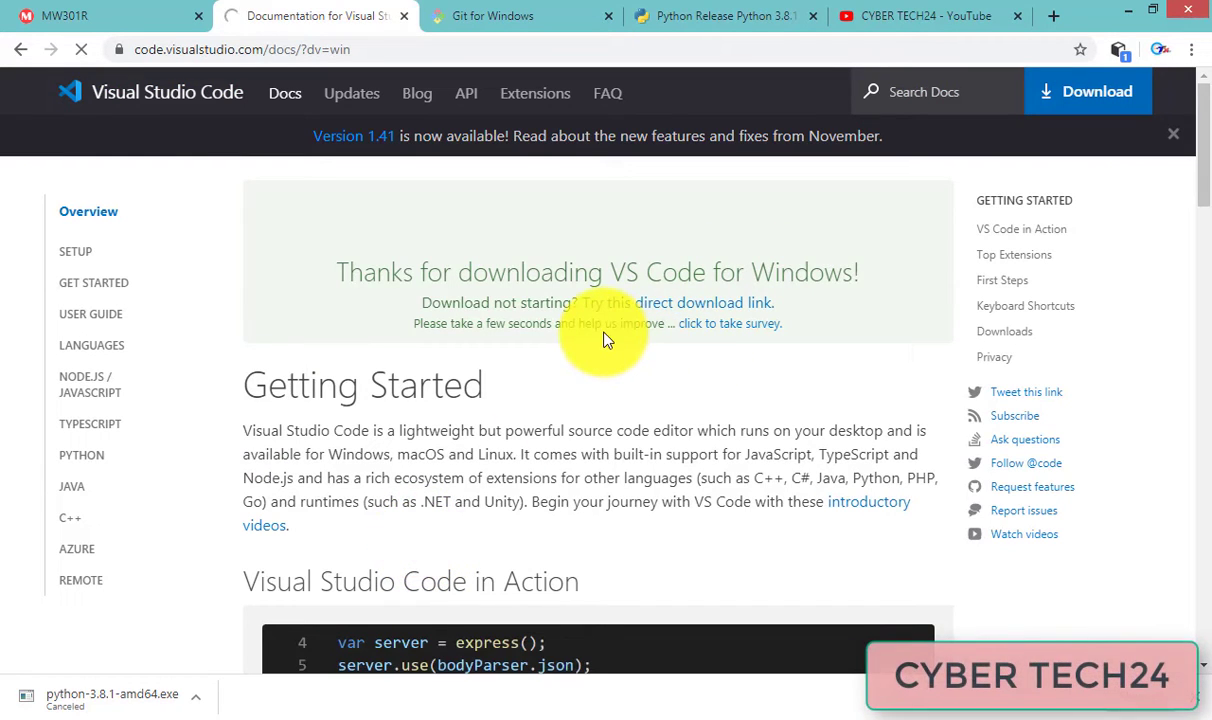
left_click(703, 303)
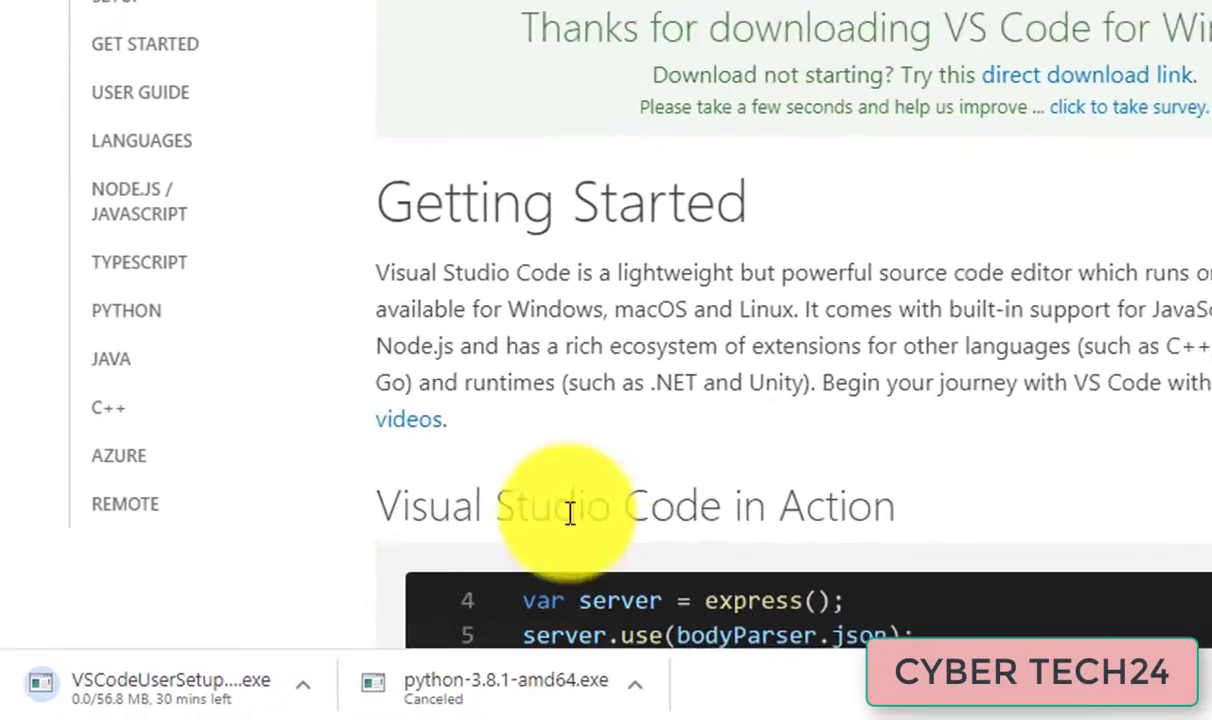
left_click(321, 690)
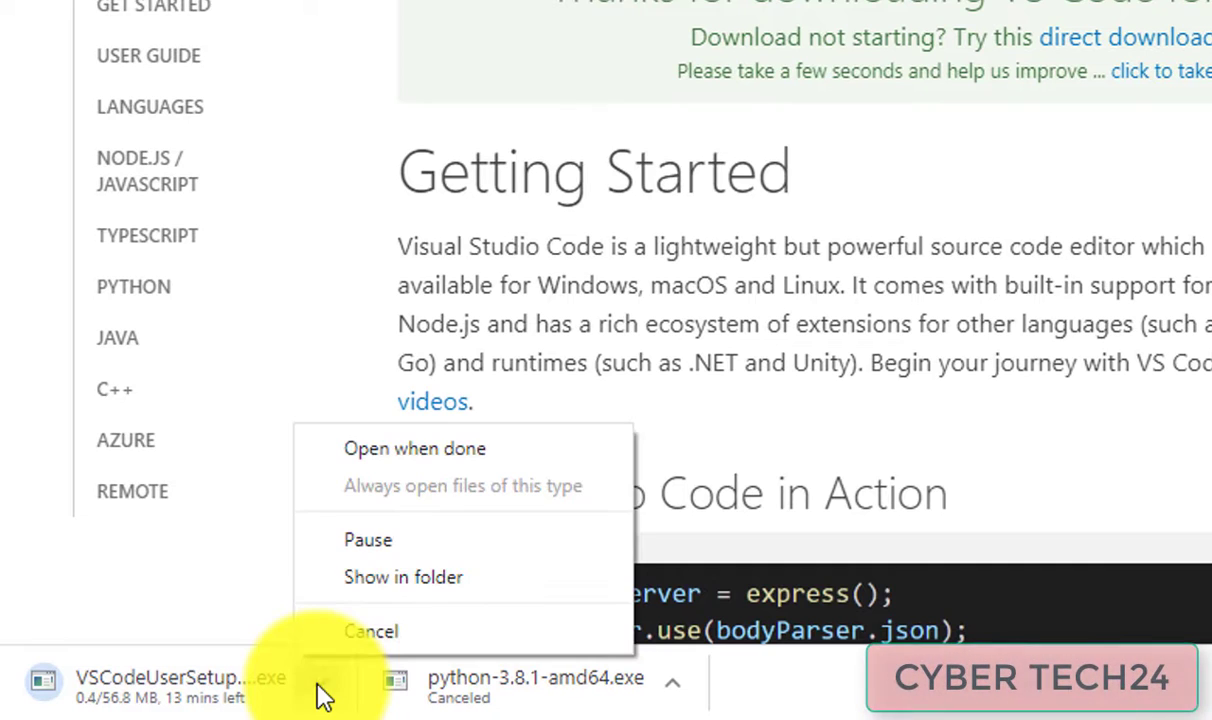
left_click(343, 644)
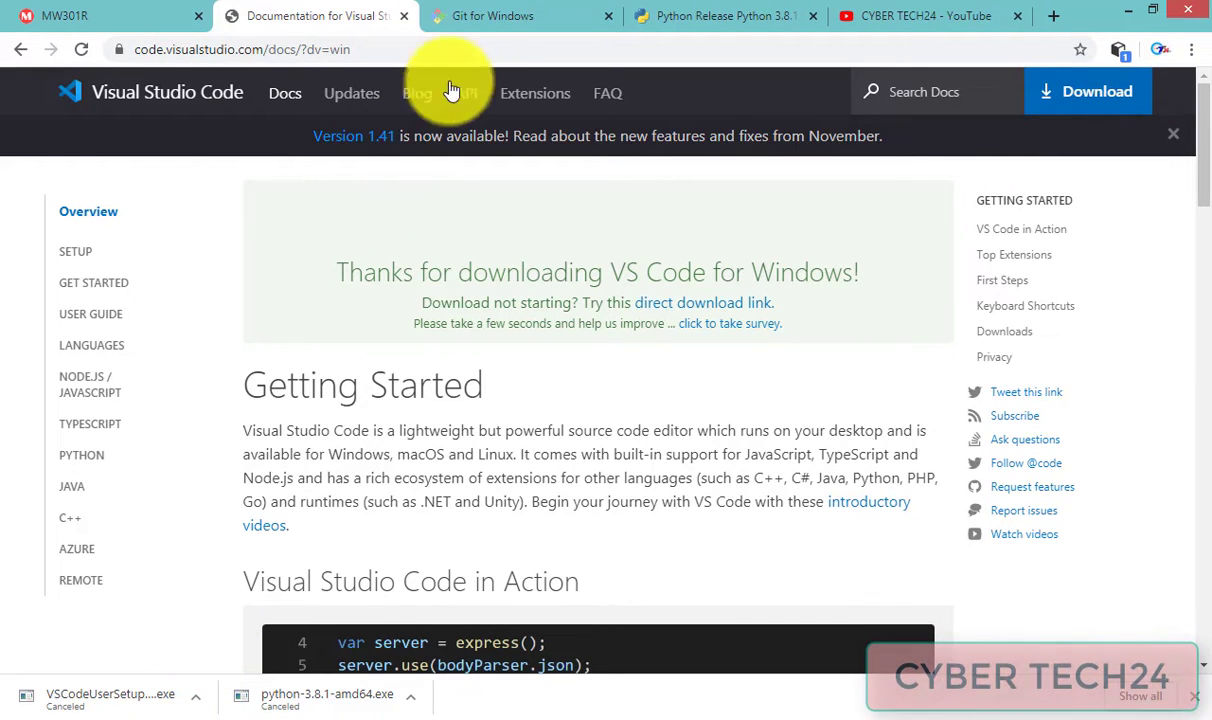
Start downloading the Windows installer from the Git for Windows site and cancel the download.
left_click(476, 18)
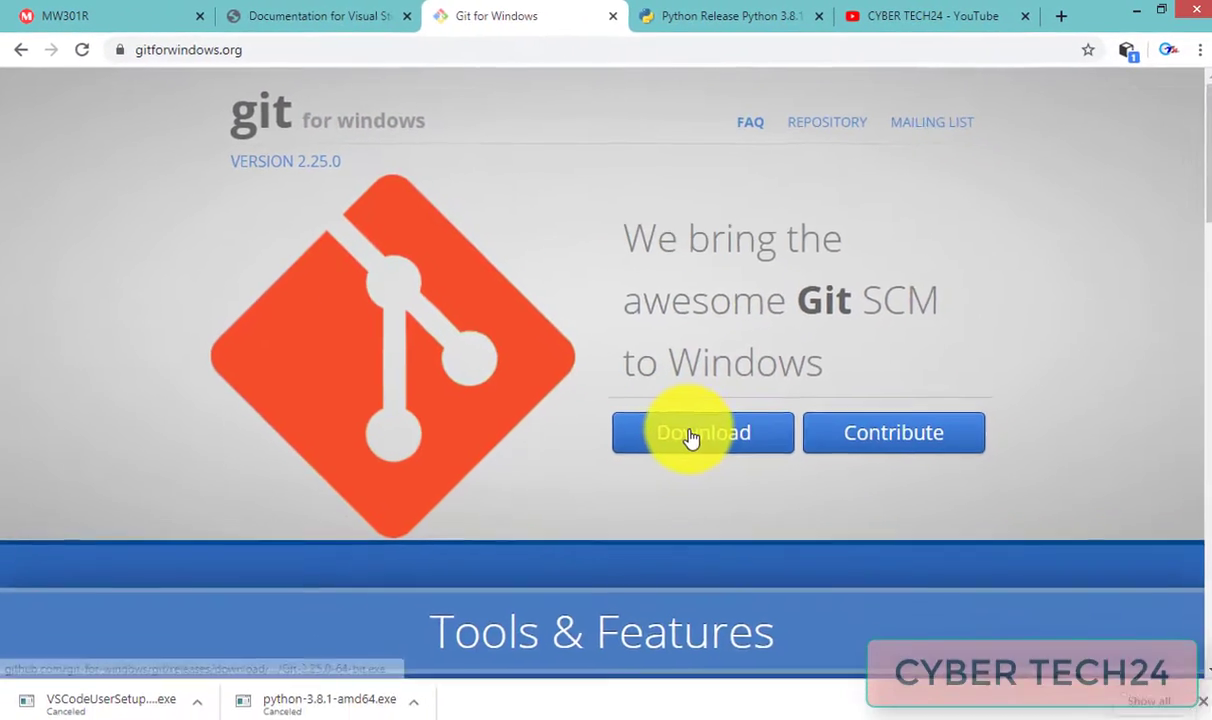
left_click(688, 434)
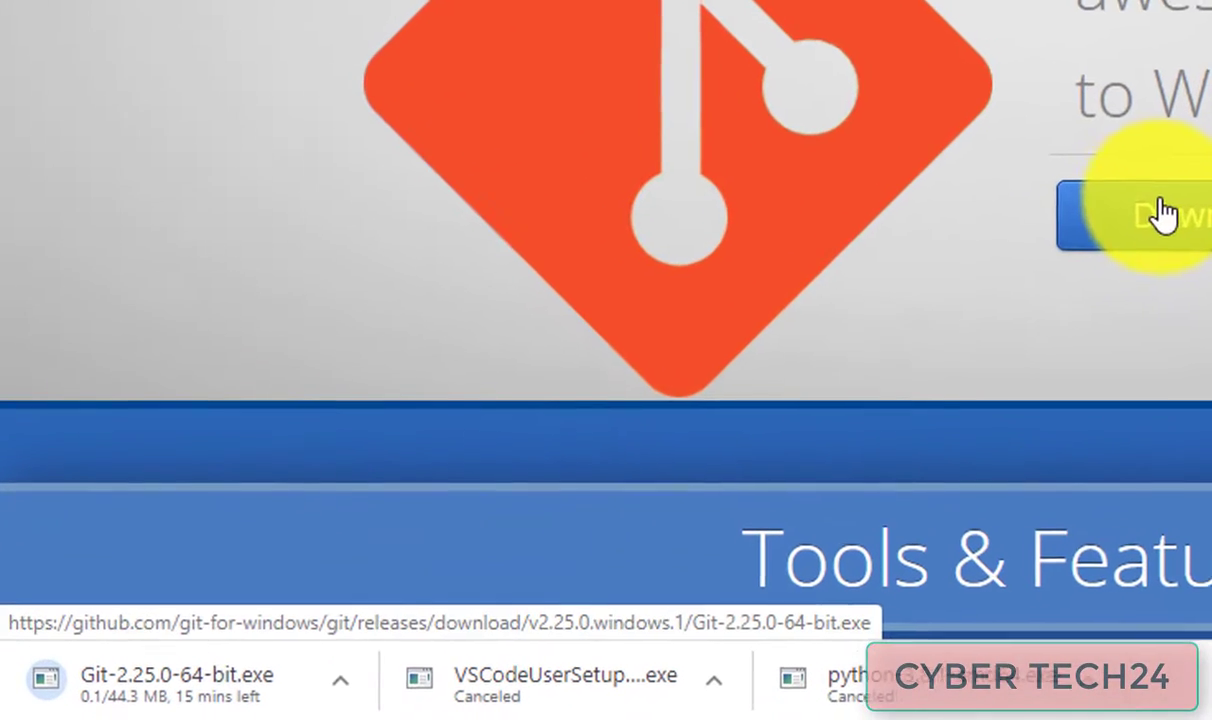
left_click(345, 688)
left_click(332, 630)
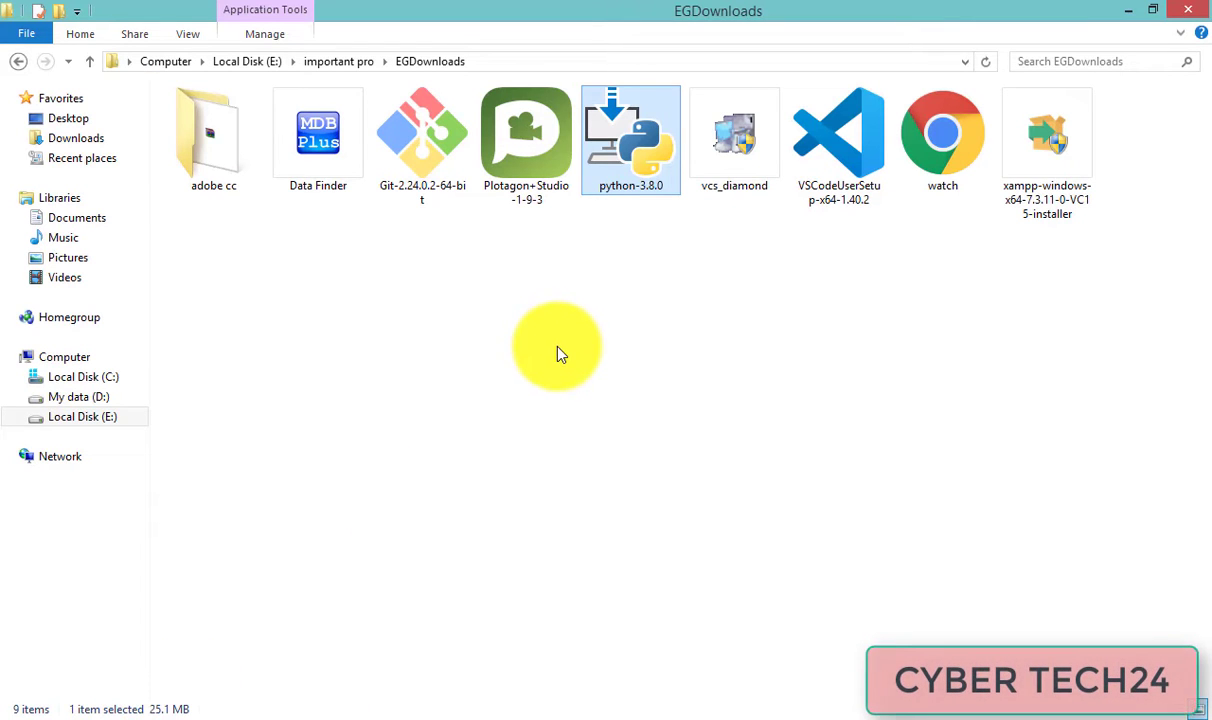
Run the Git-2.24.0.2-64-bit installer from EGDownloads, accepting the existing C:\Program Files\Git folder, default components and Vim as the editor.
left_click(421, 154)
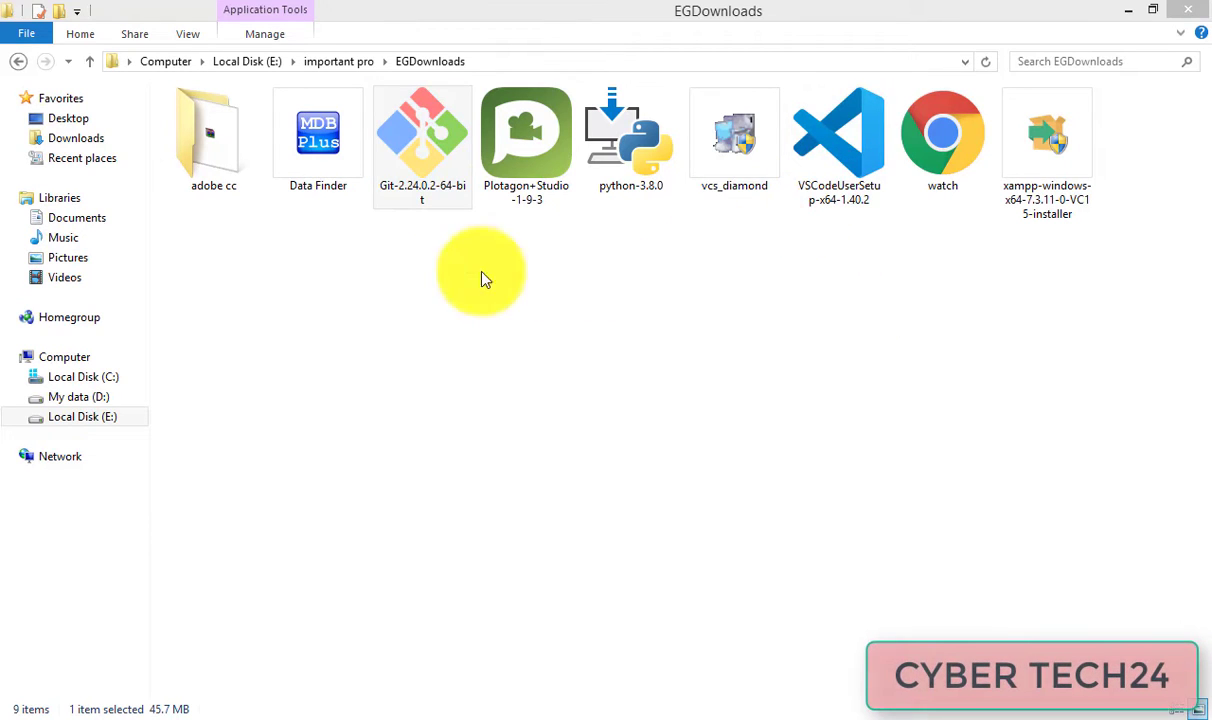
double_click(416, 172)
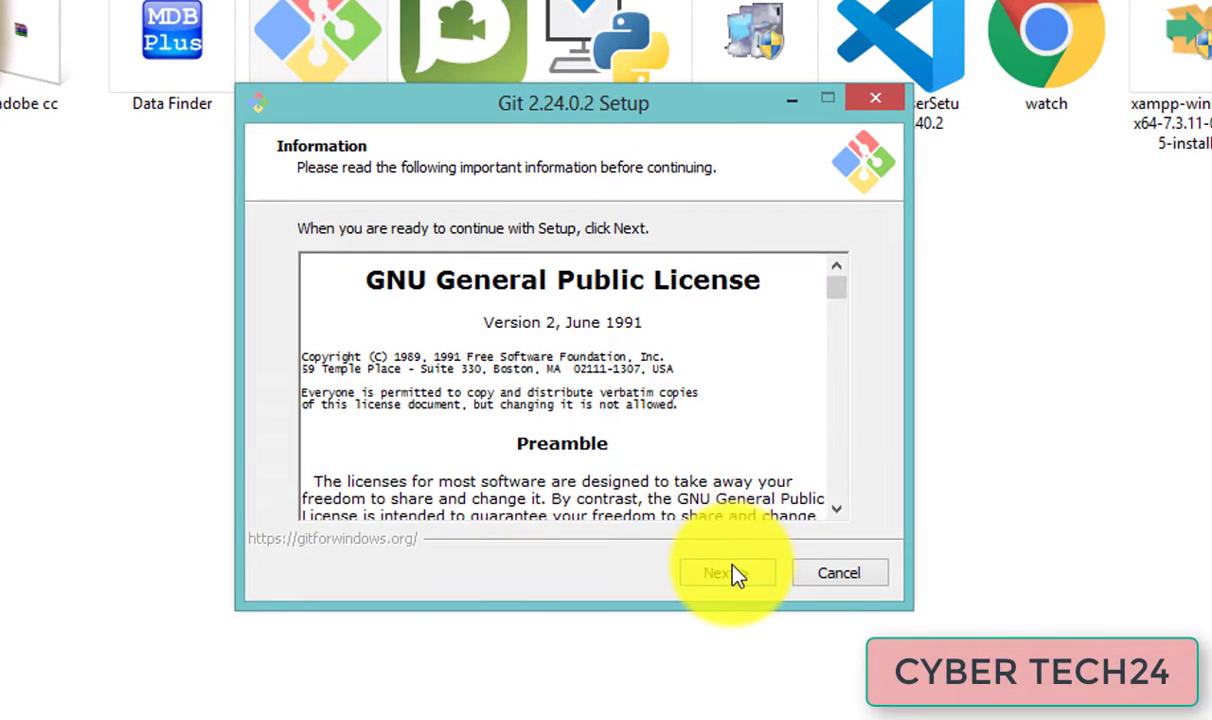
left_click(735, 575)
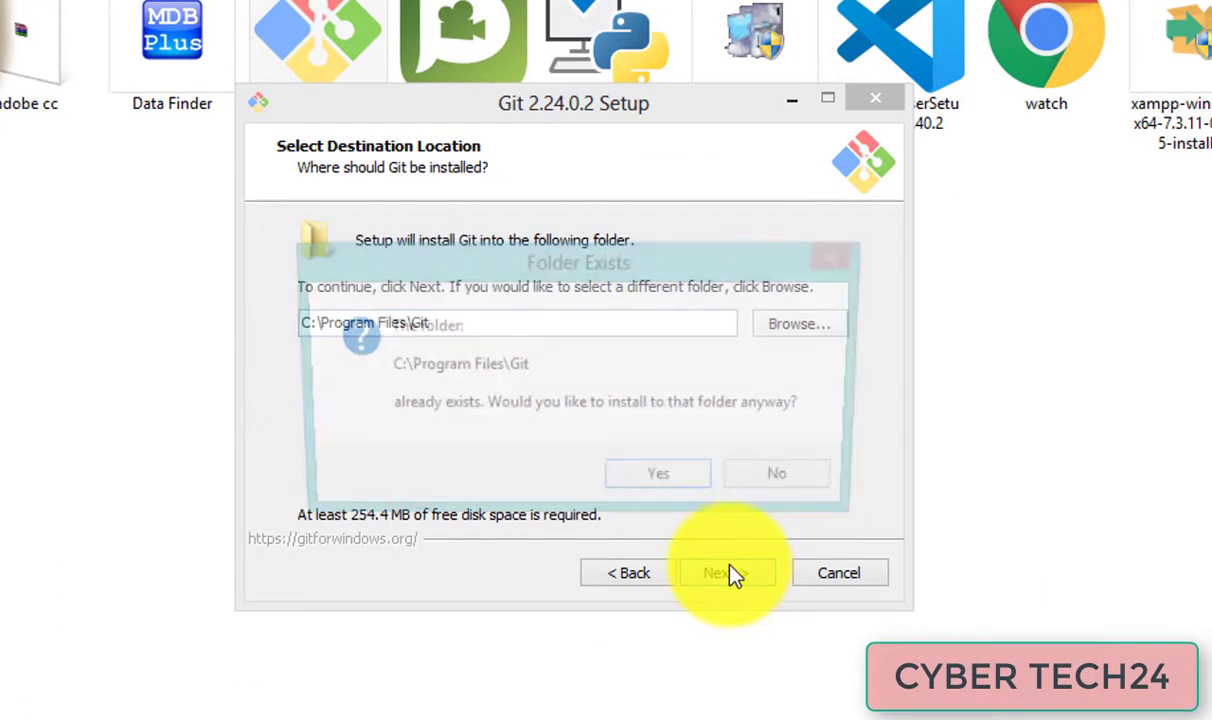
left_click(693, 488)
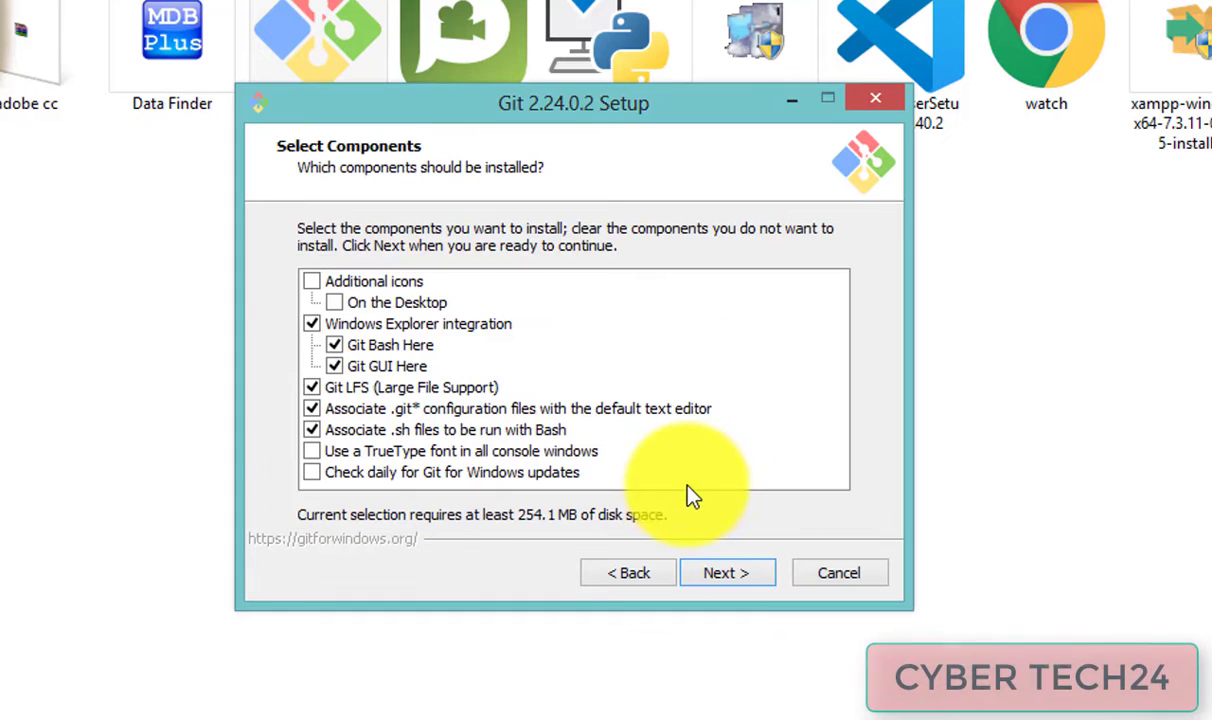
left_click(720, 575)
left_click(722, 583)
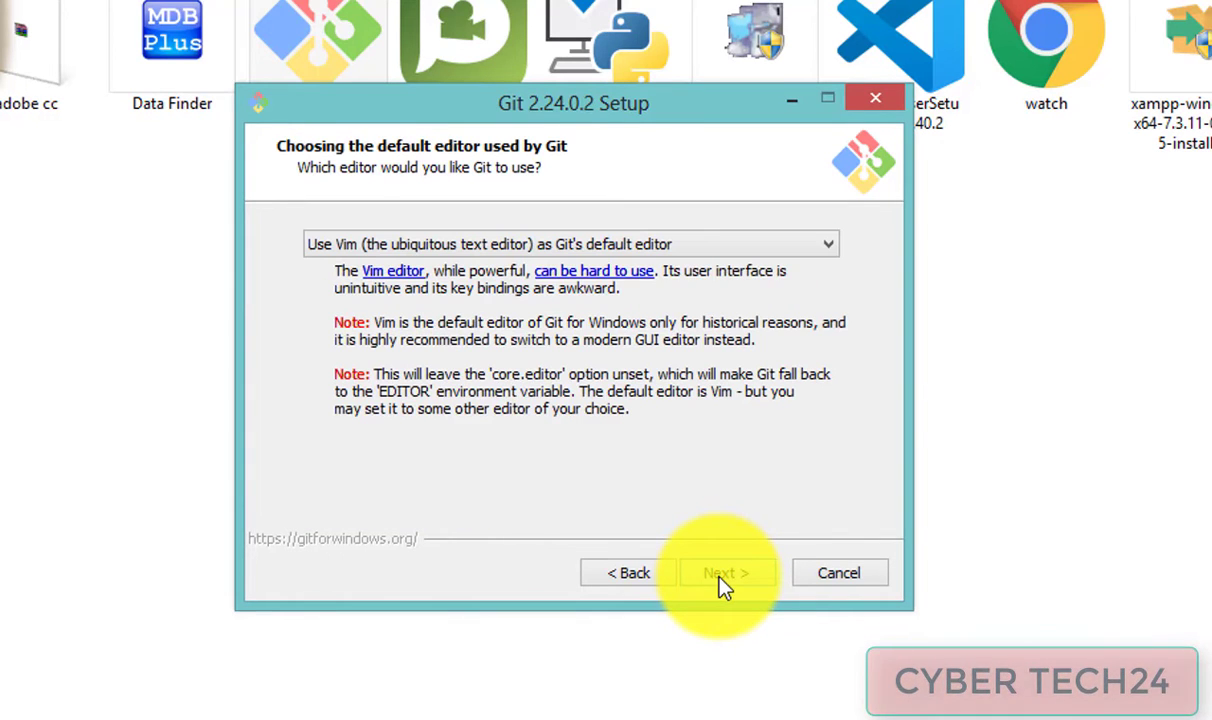
left_click(720, 578)
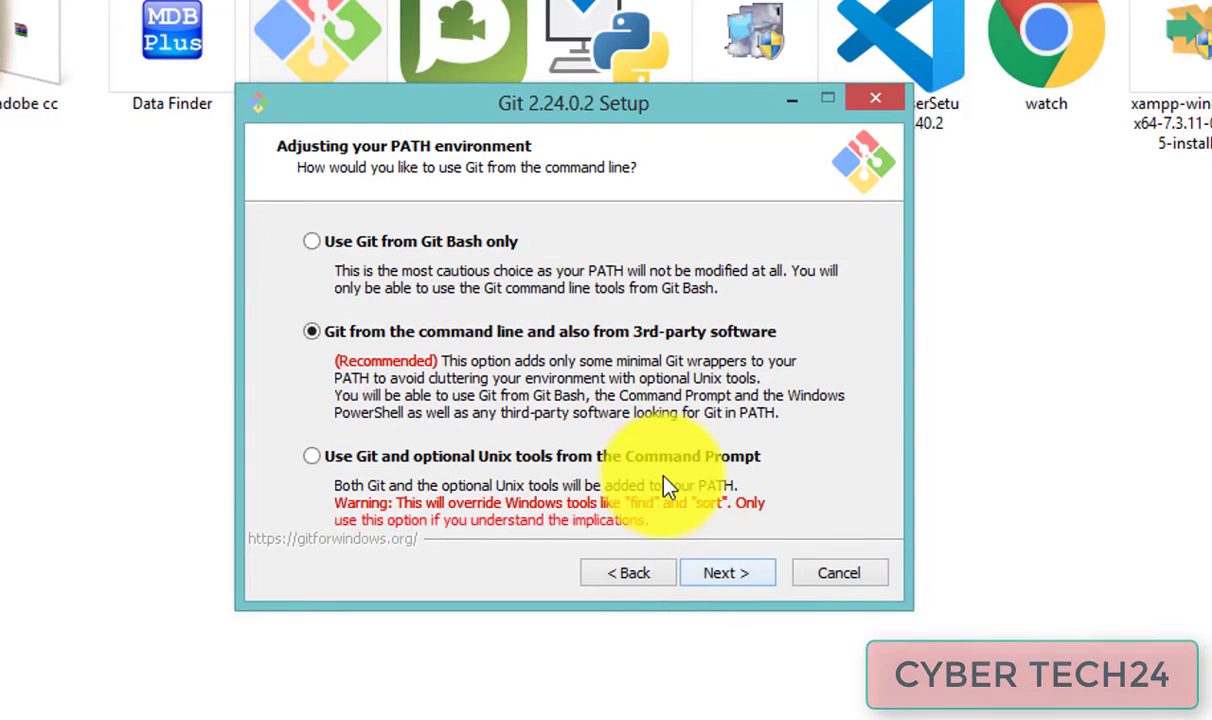
Choose Git and optional Unix tools from the Command Prompt for PATH, keeping OpenSSL and Windows-style checkout with Unix-style commit line endings.
left_click(316, 458)
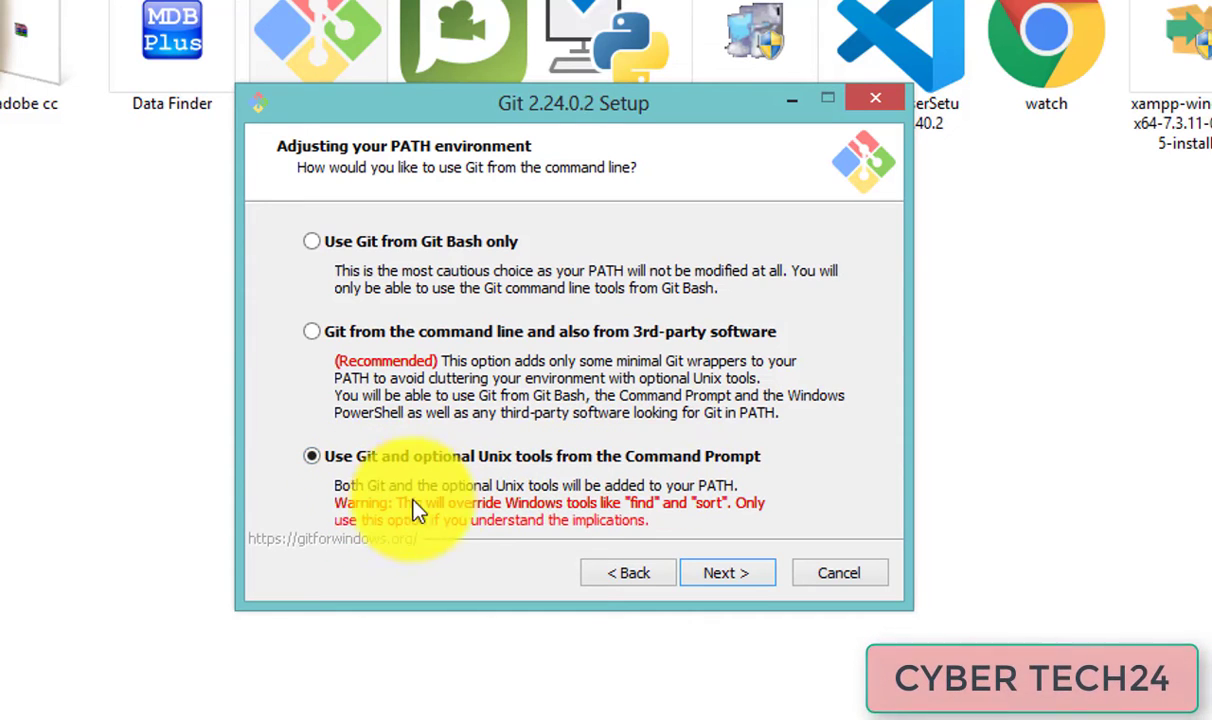
left_click(731, 572)
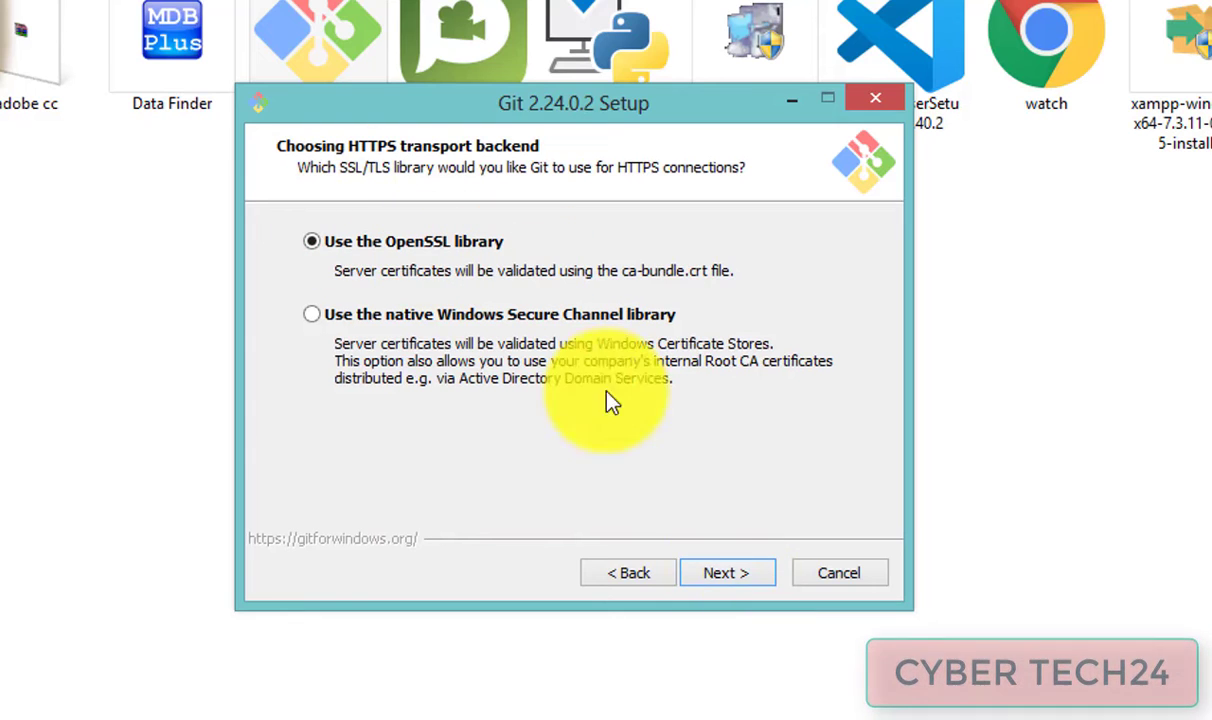
left_click(722, 568)
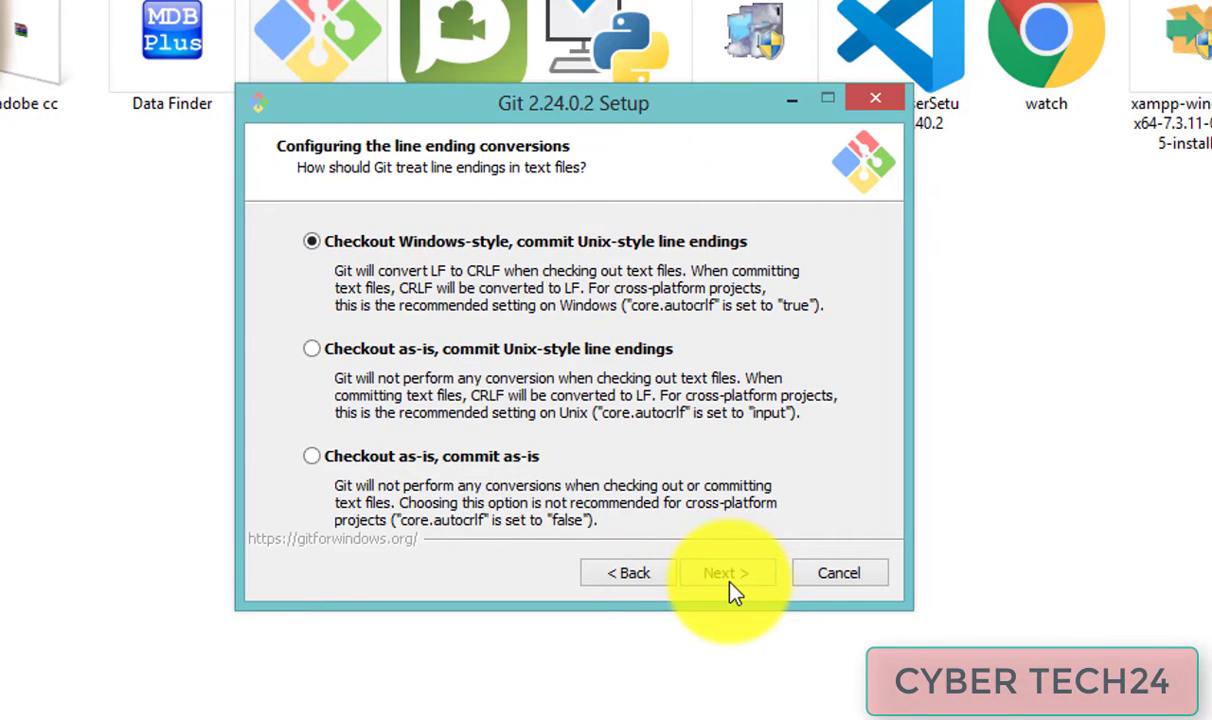
left_click(733, 589)
left_click(733, 586)
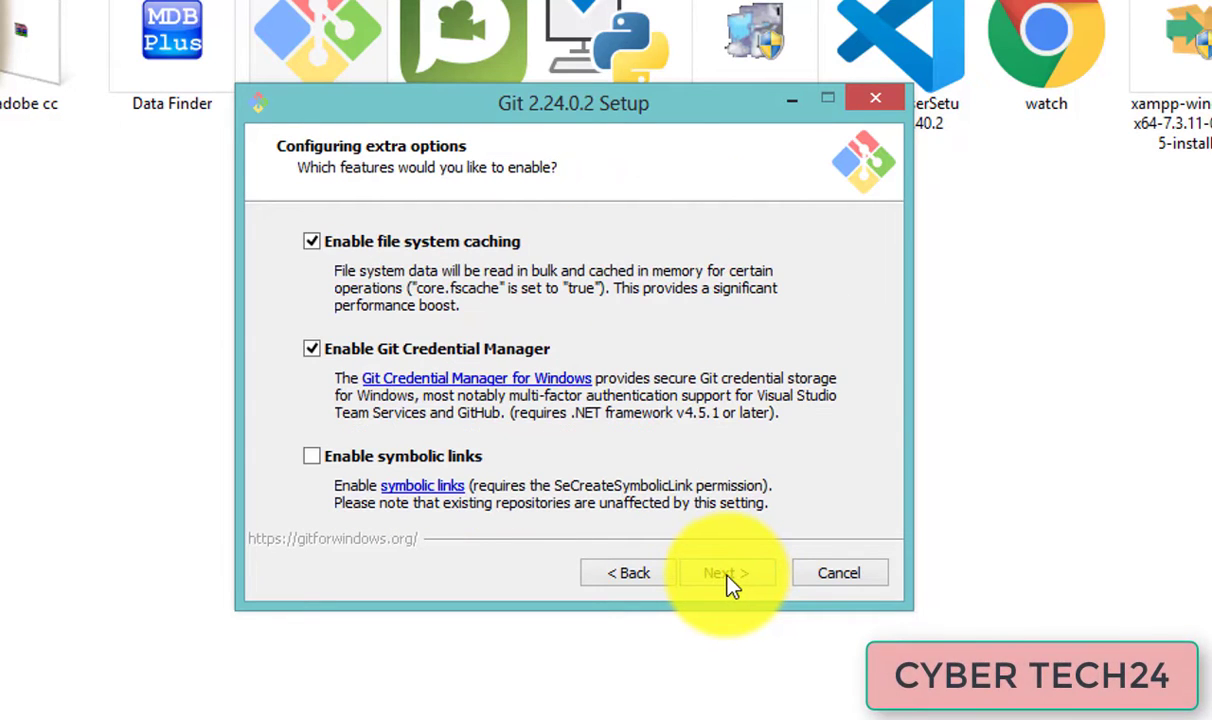
Install Git with file system caching and Git Credential Manager enabled, and finish the setup without launching Git Bash.
left_click(729, 577)
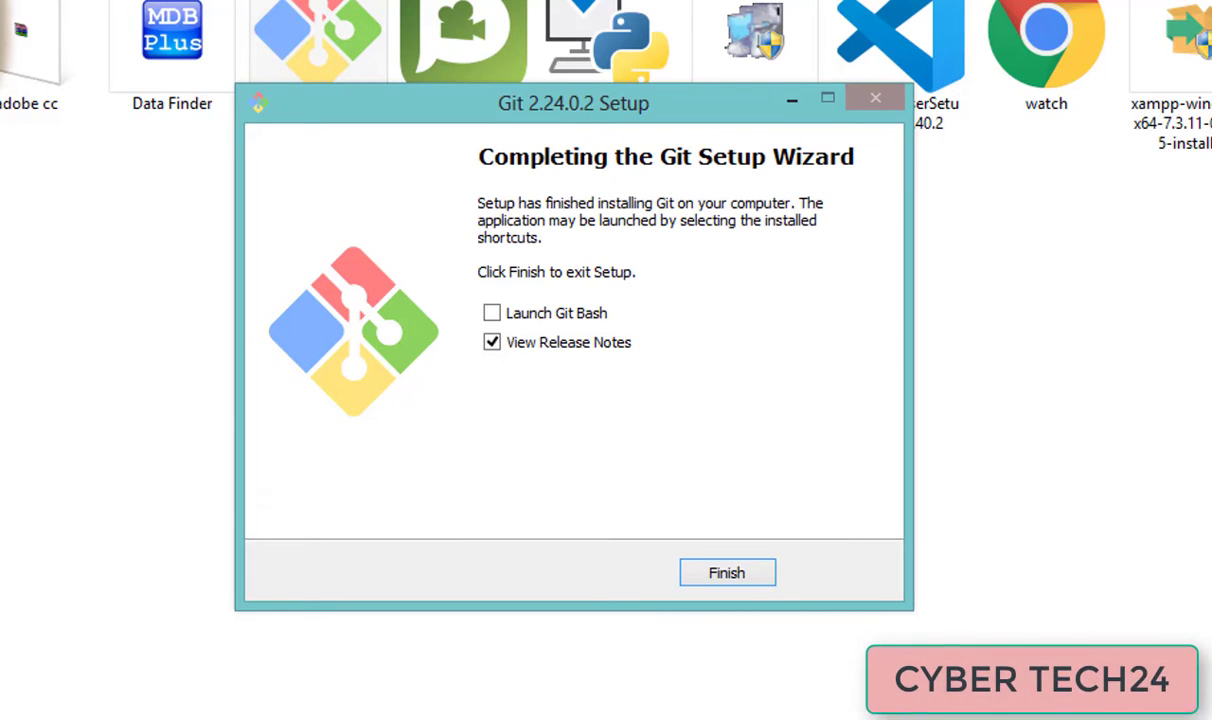
left_click(500, 320)
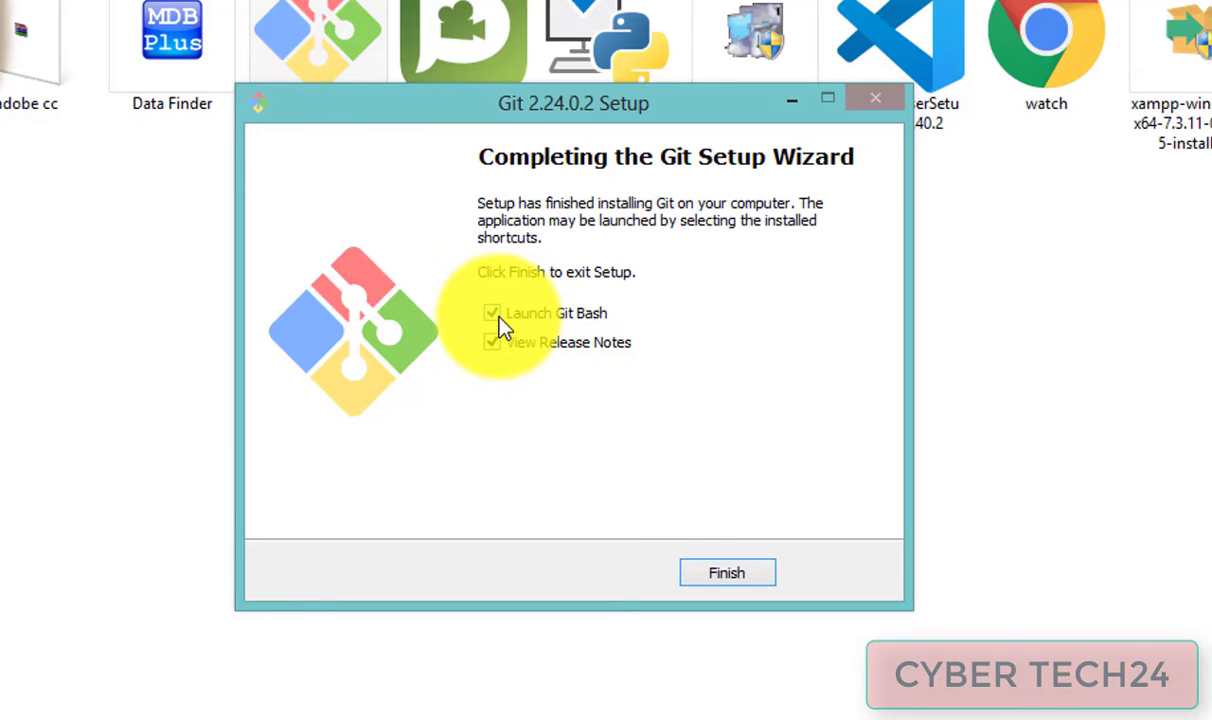
left_click(500, 318)
left_click(760, 574)
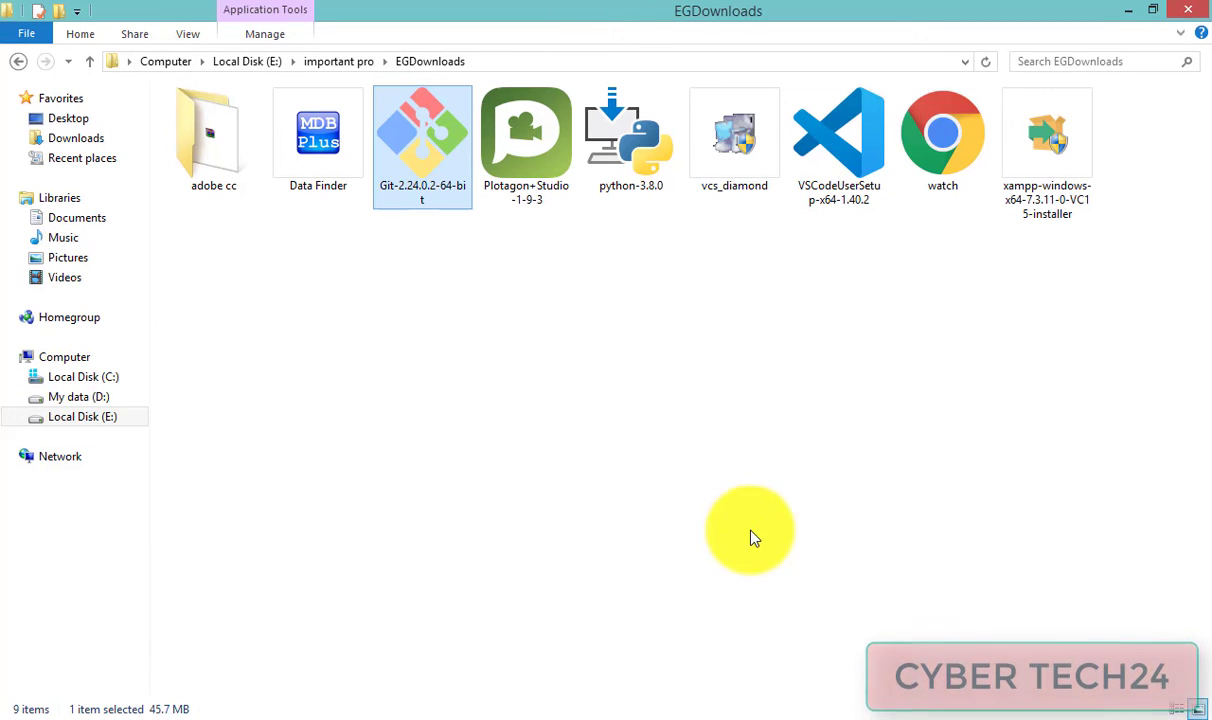
Run the VSCodeUserSetup-x64-1.40.2 installer from EGDownloads, accept the license agreement, and keep the default Visual Studio Code Start Menu folder.
mouse_move(844, 189)
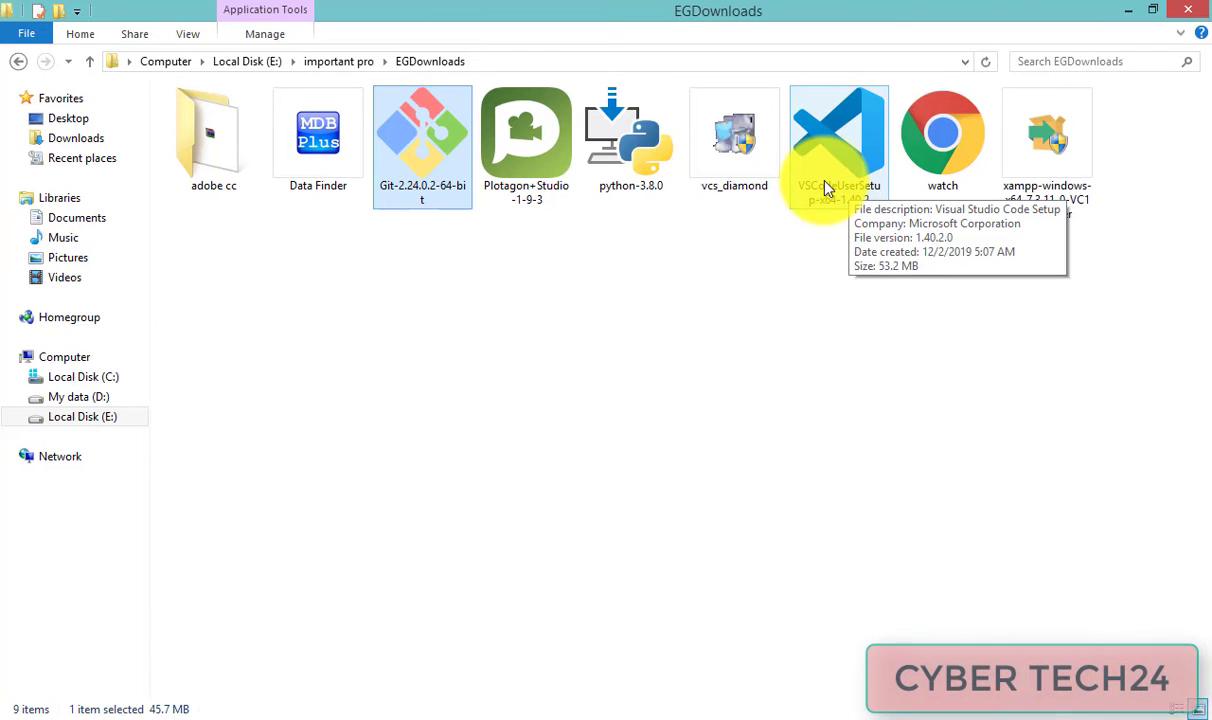
double_click(826, 188)
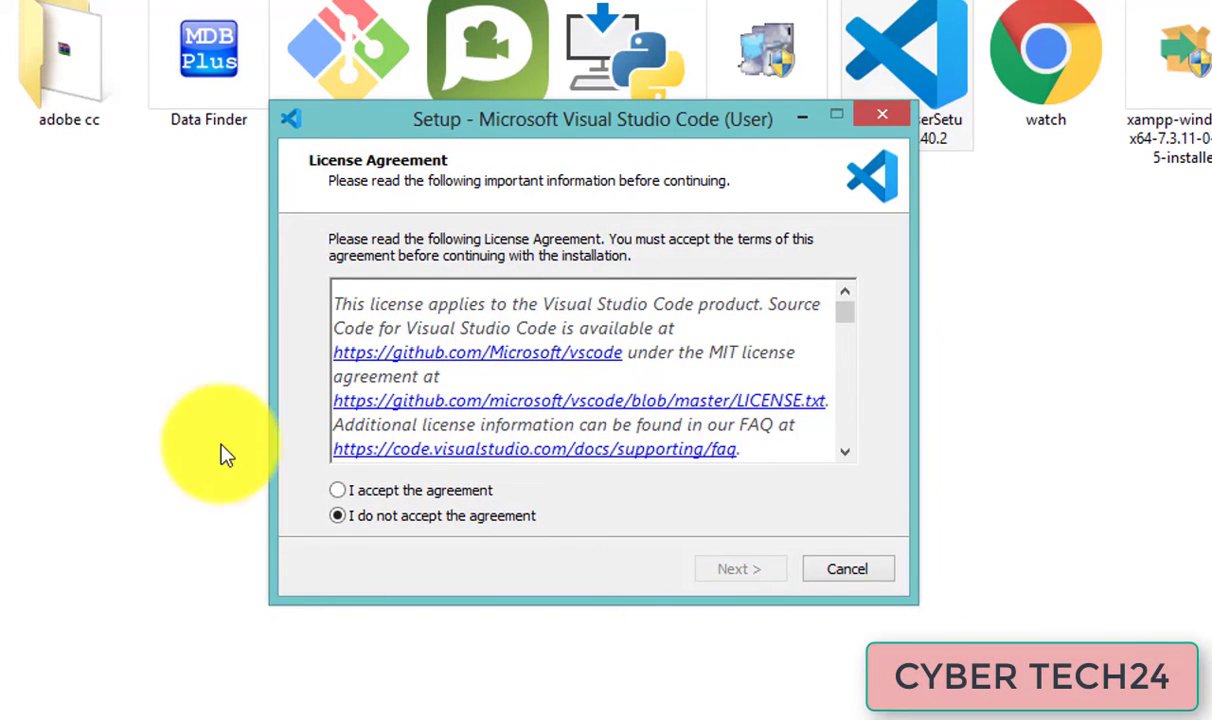
left_click(362, 490)
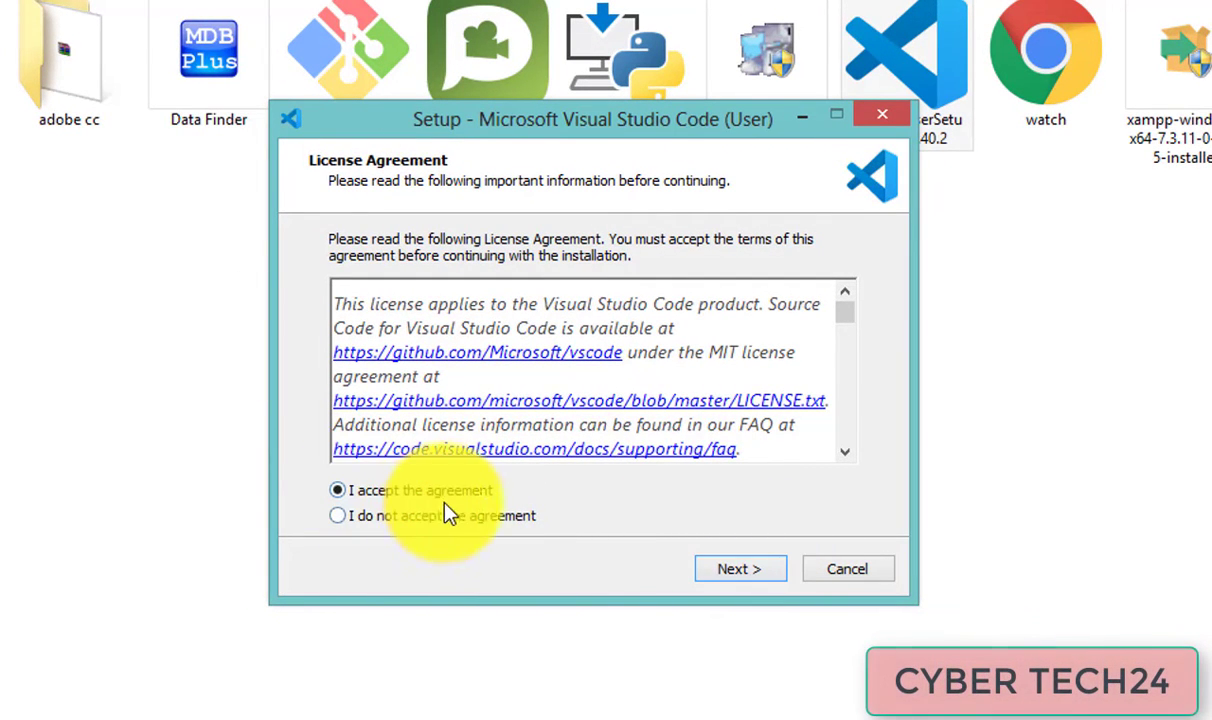
left_click(742, 577)
left_click(745, 577)
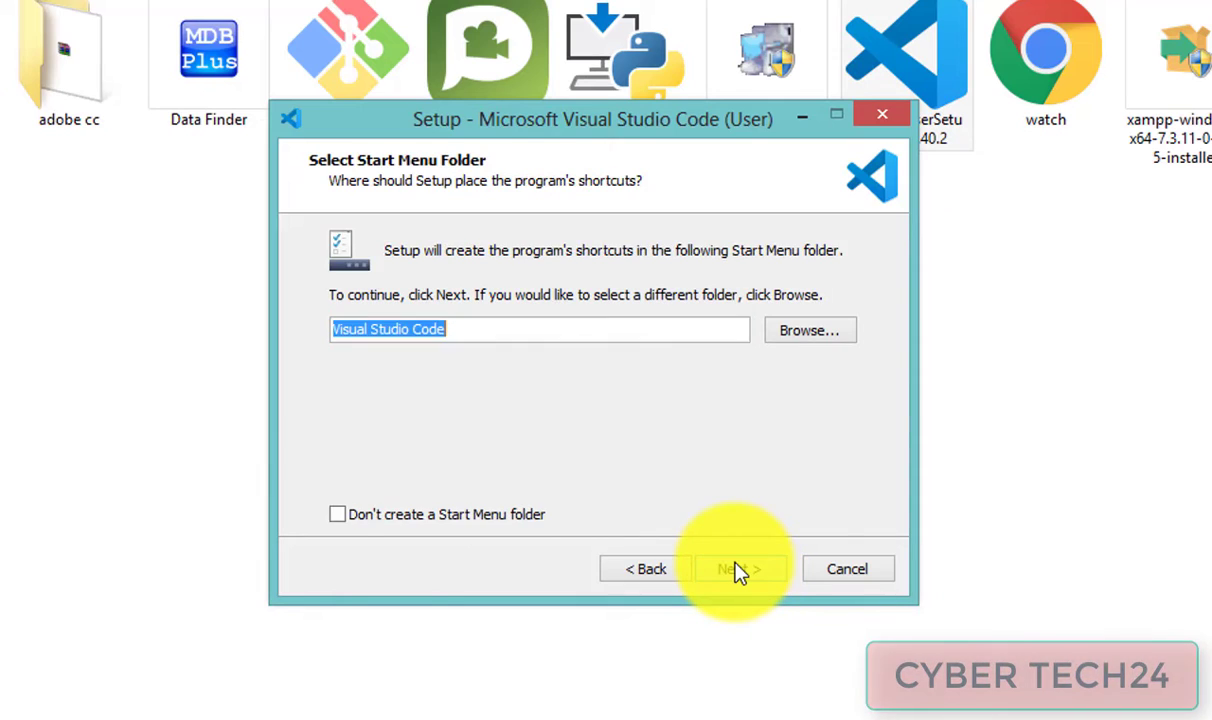
left_click(737, 569)
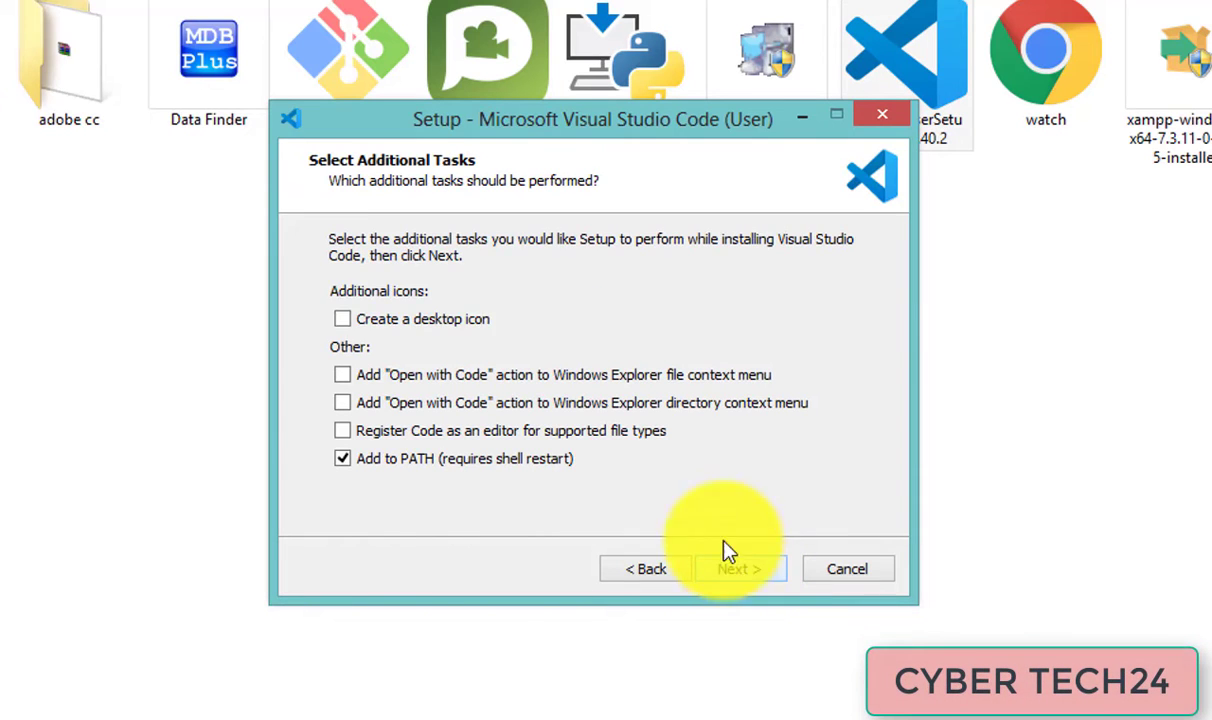
Add a desktop icon while keeping Add to PATH, install Visual Studio Code, and finish the setup with the program launching.
left_click(386, 321)
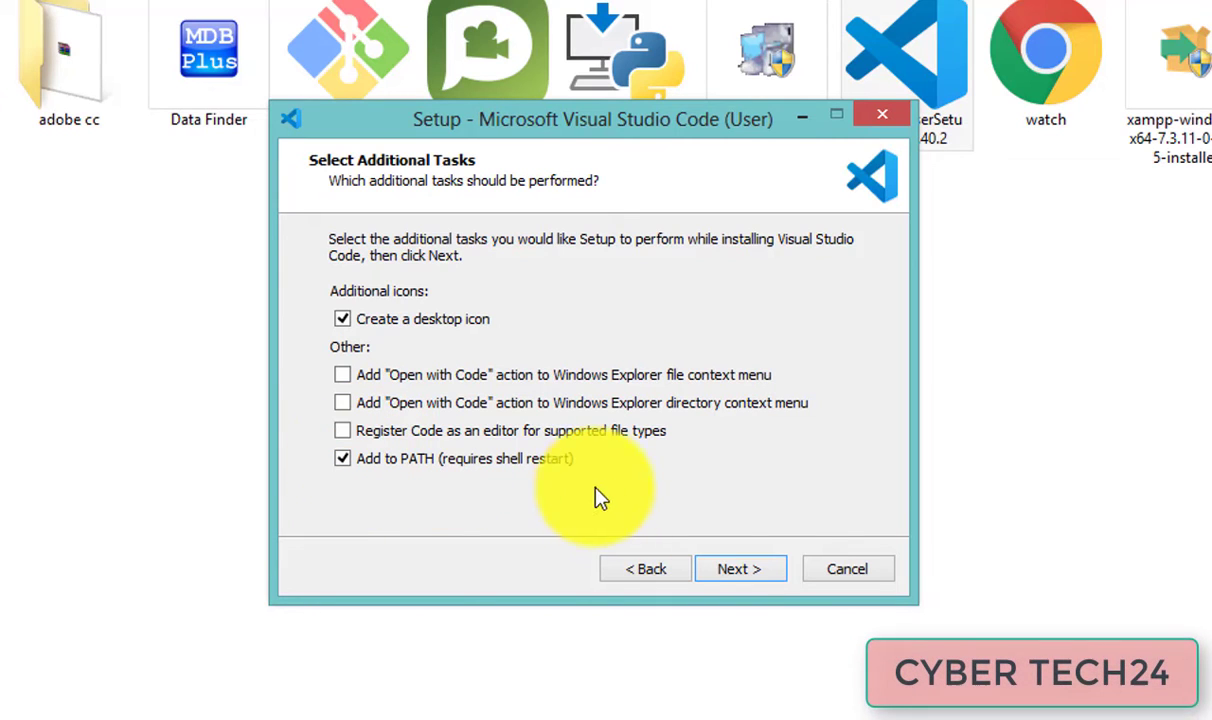
left_click(745, 568)
left_click(750, 570)
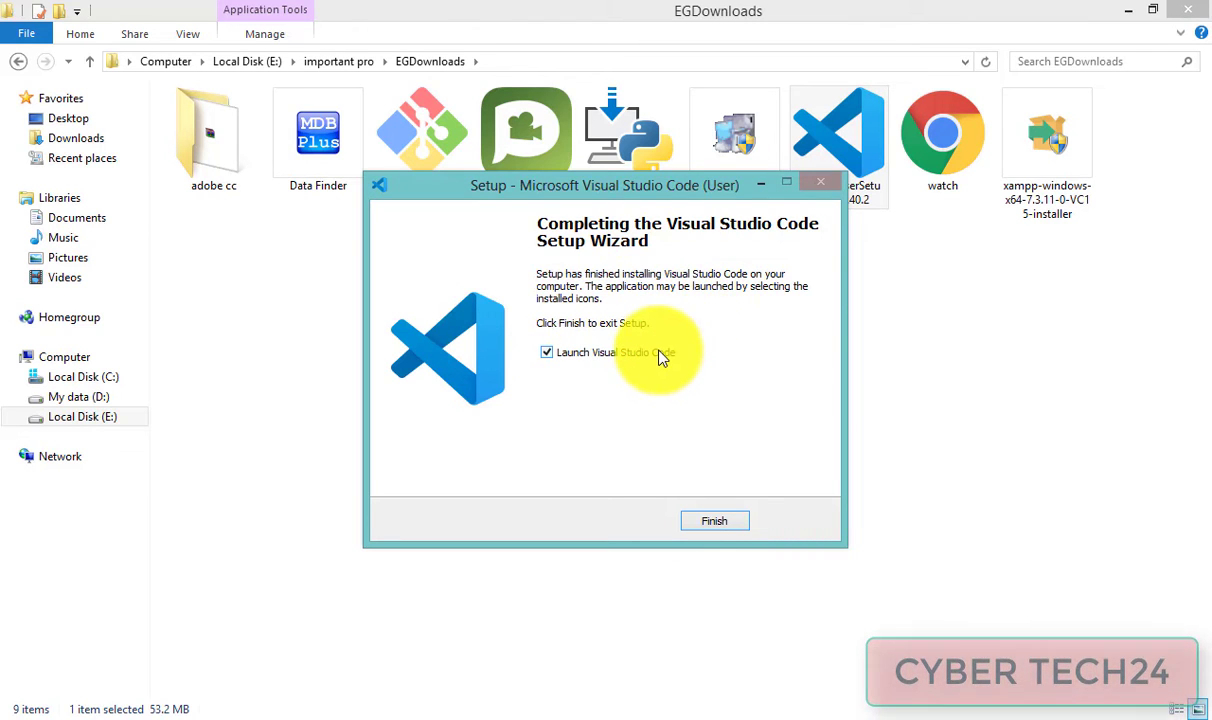
left_click(738, 522)
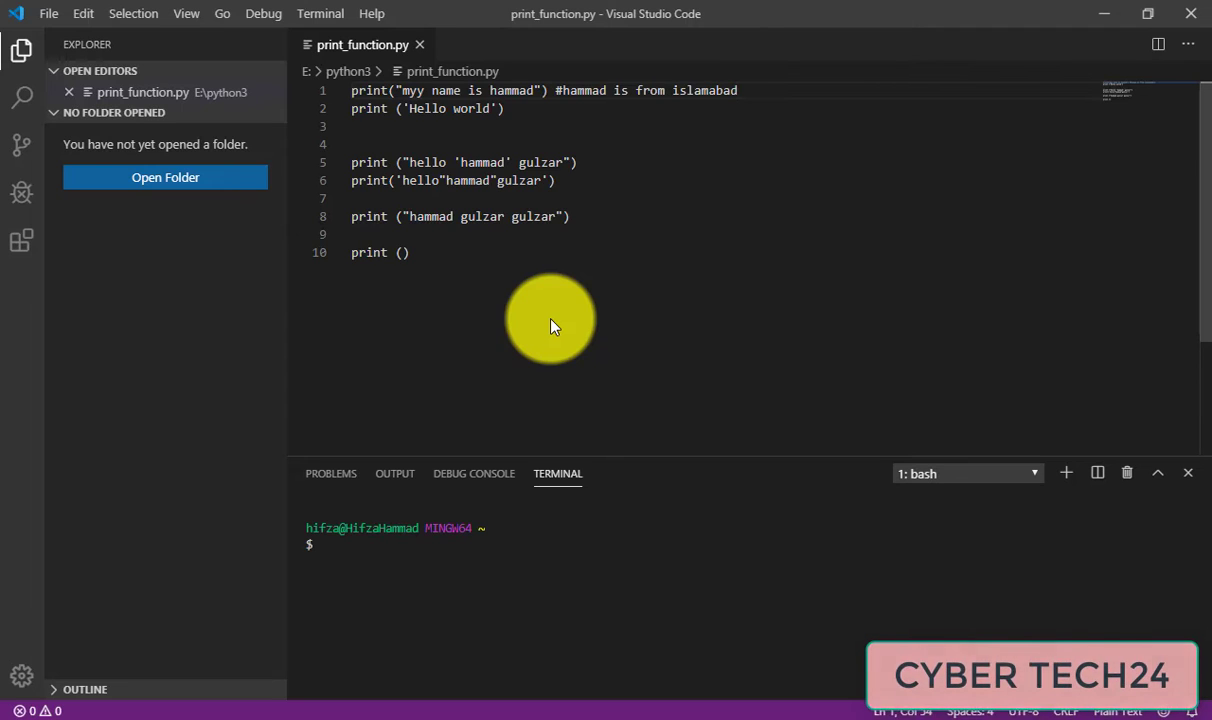
Clear the Visual Studio Code workspace by closing print_function.py, the terminal, the Python notifications and the 1.40.2 release notes.
left_click(418, 45)
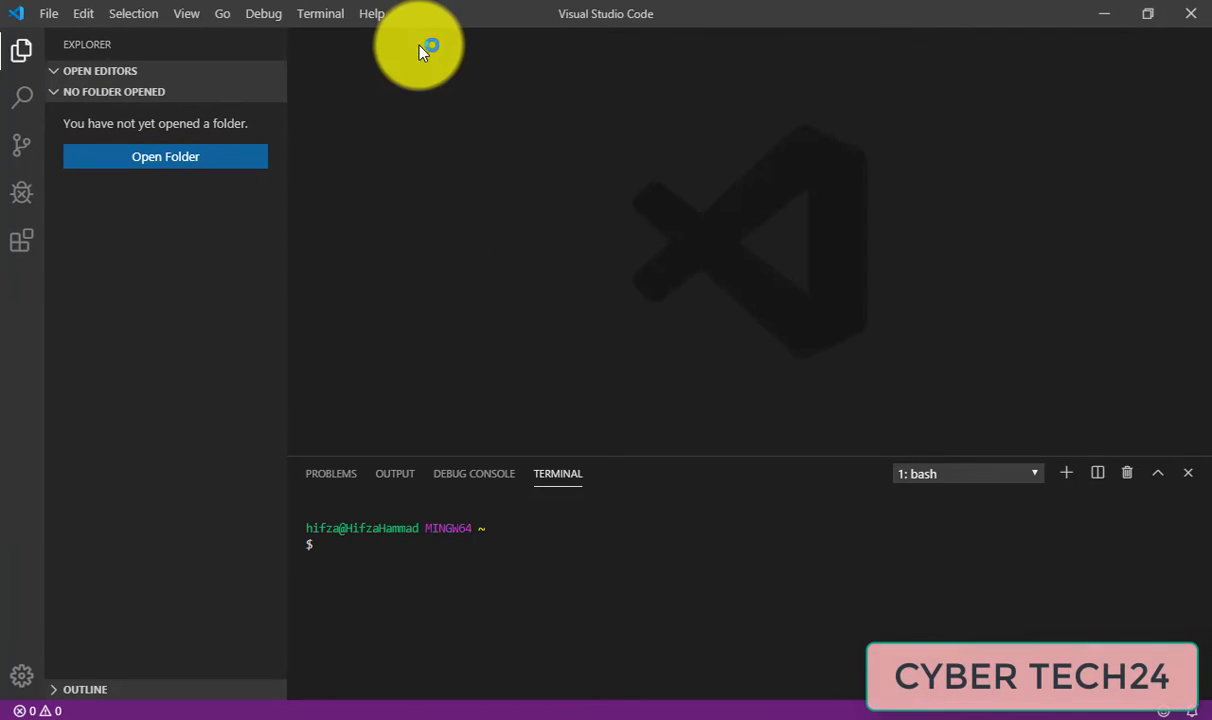
left_click(1191, 476)
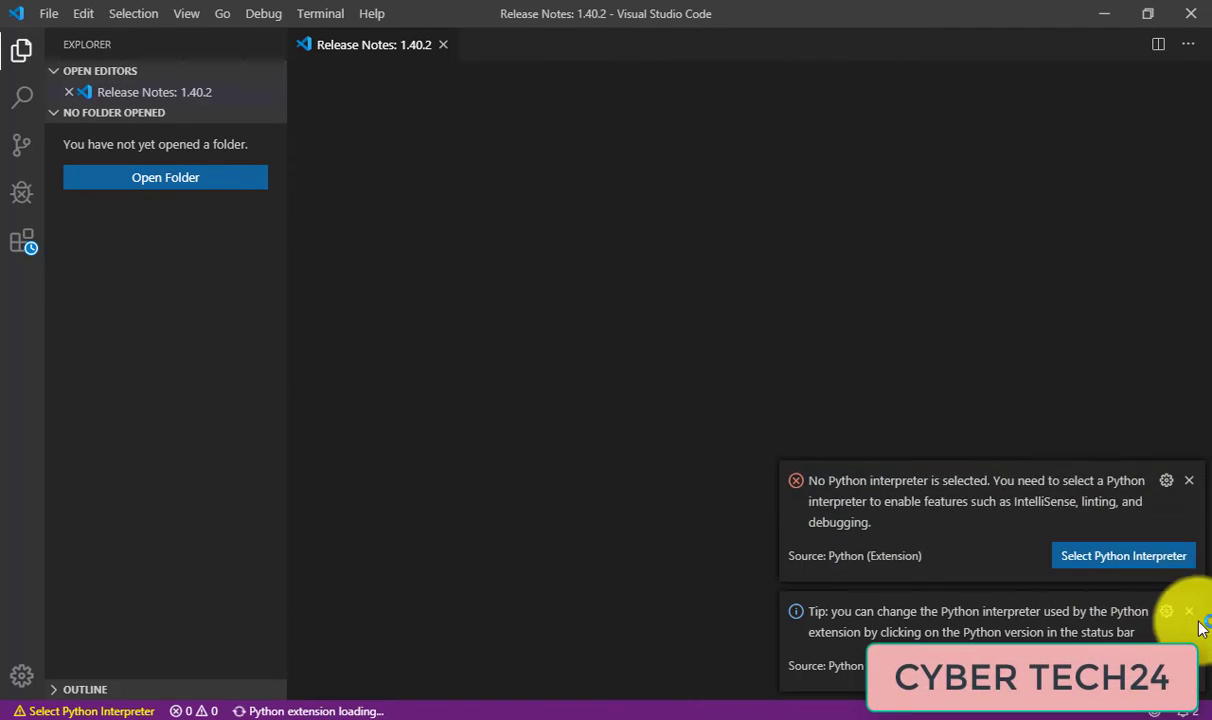
left_click(1188, 611)
left_click(1188, 591)
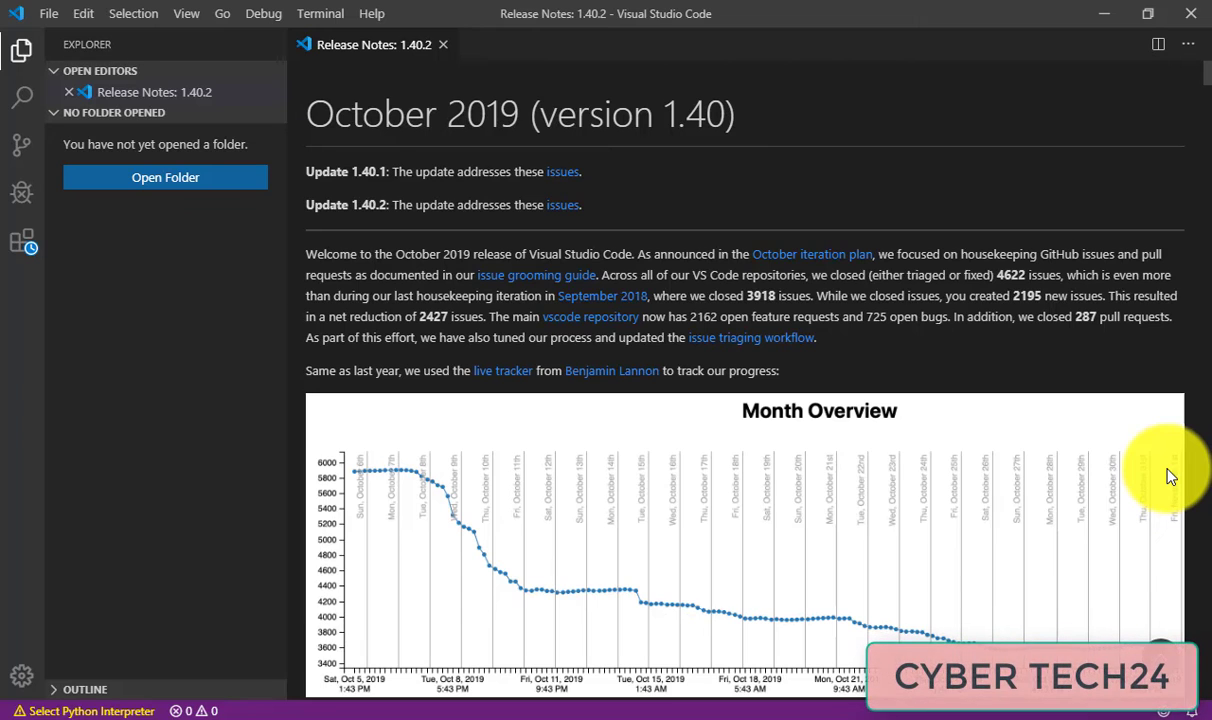
left_click(69, 92)
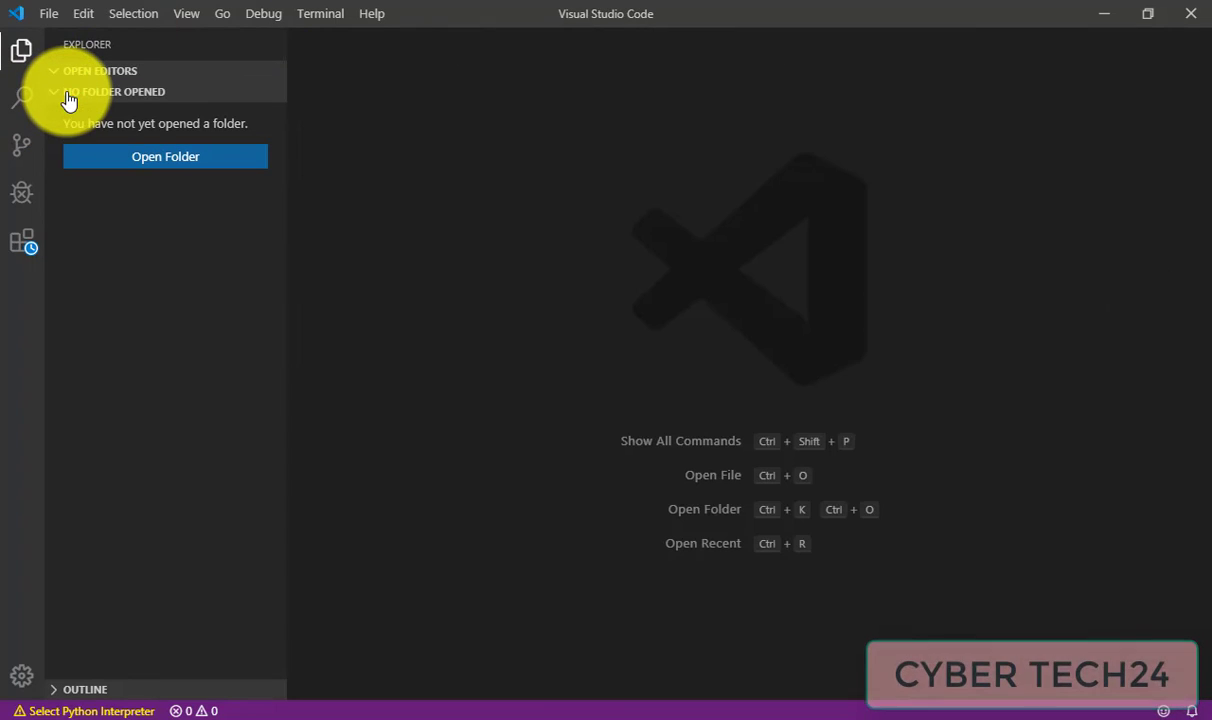